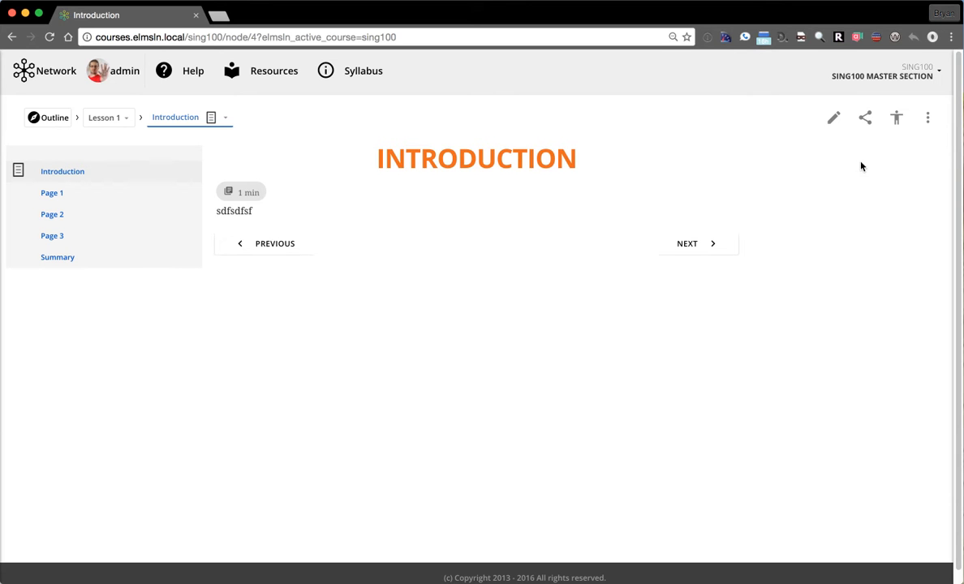
Review the Introduction page's additional operations and the management options for the SING100 master section, leaving both closed.
click(927, 118)
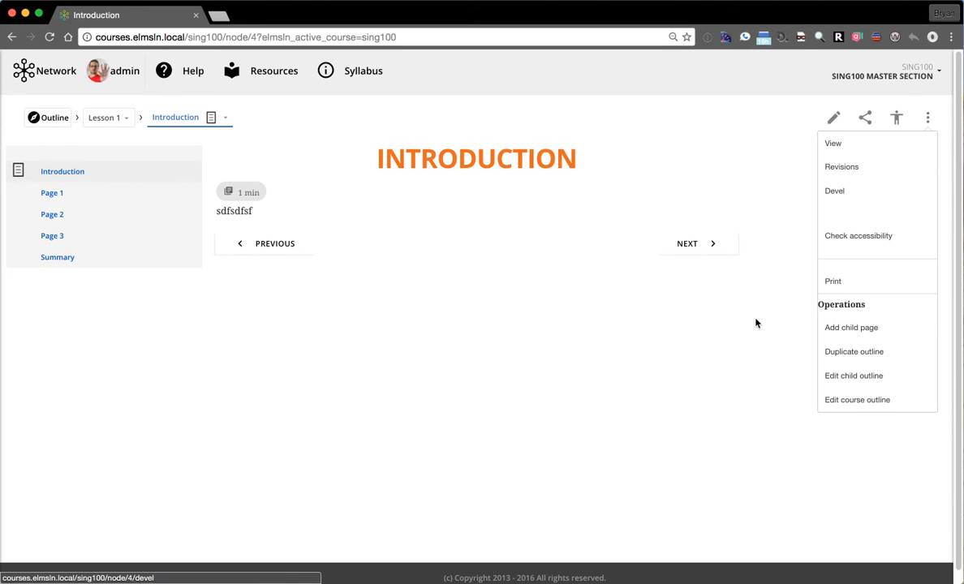
click(928, 118)
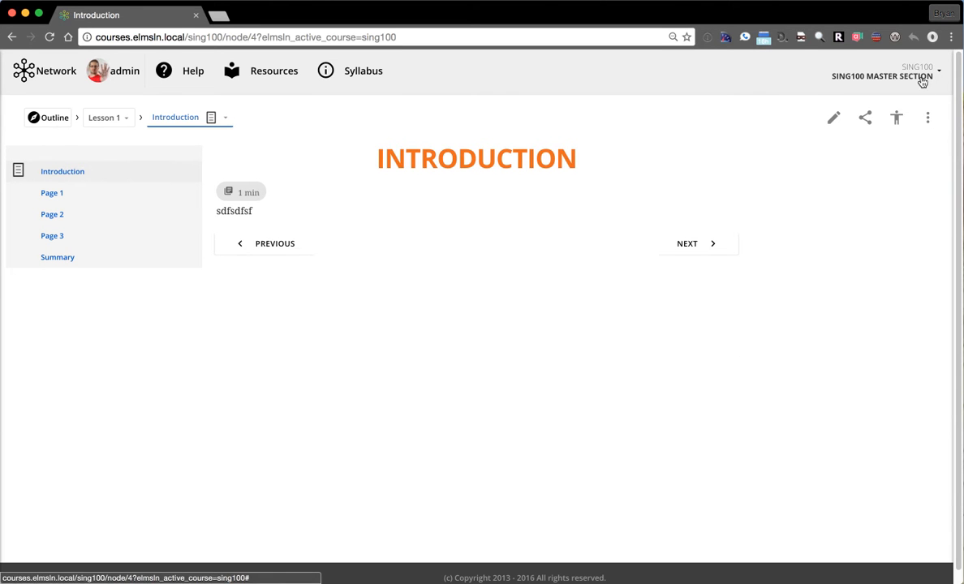
click(923, 81)
click(784, 176)
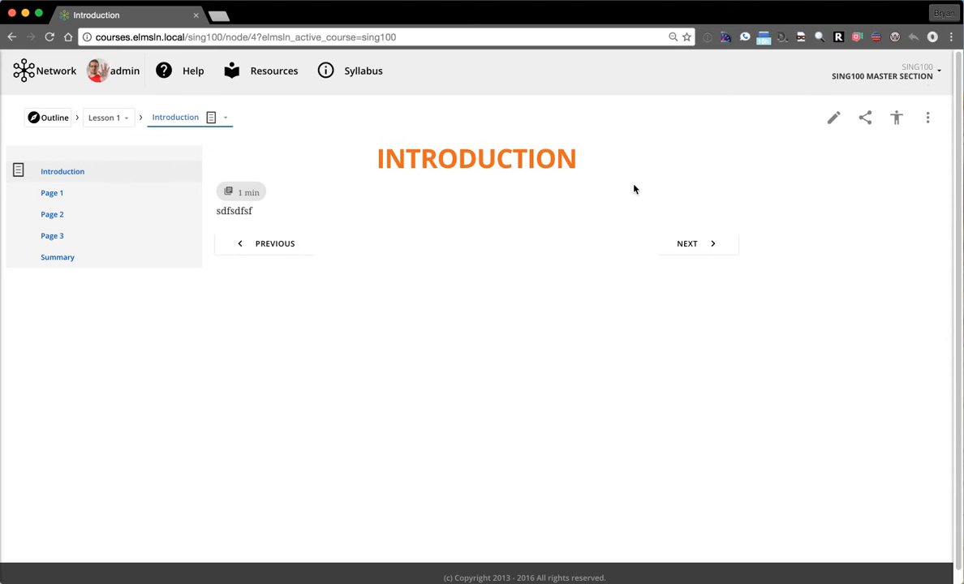
click(928, 118)
click(899, 76)
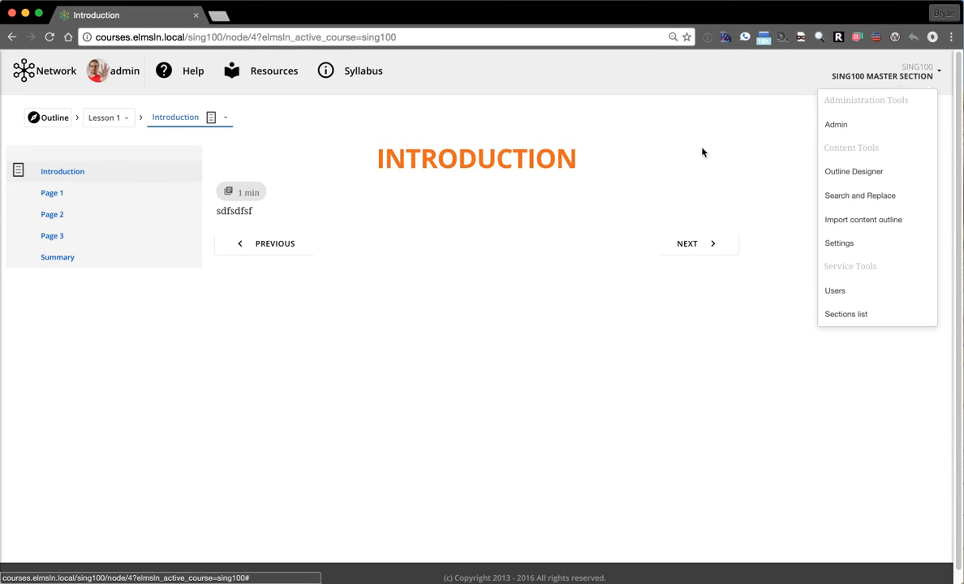
click(704, 151)
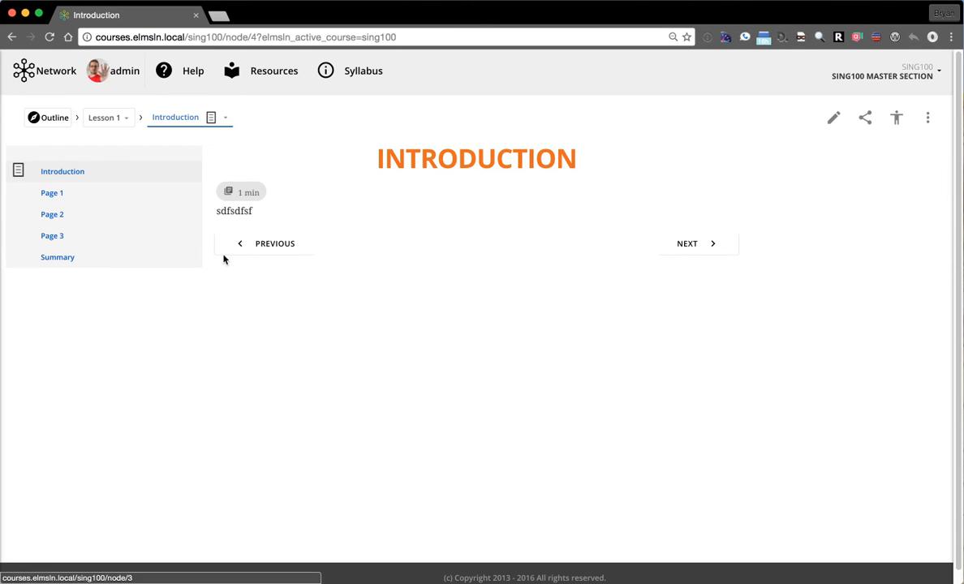
Go back from Introduction to Lesson 1, advance through the lesson to Page 1, and look over its content to the end.
click(276, 245)
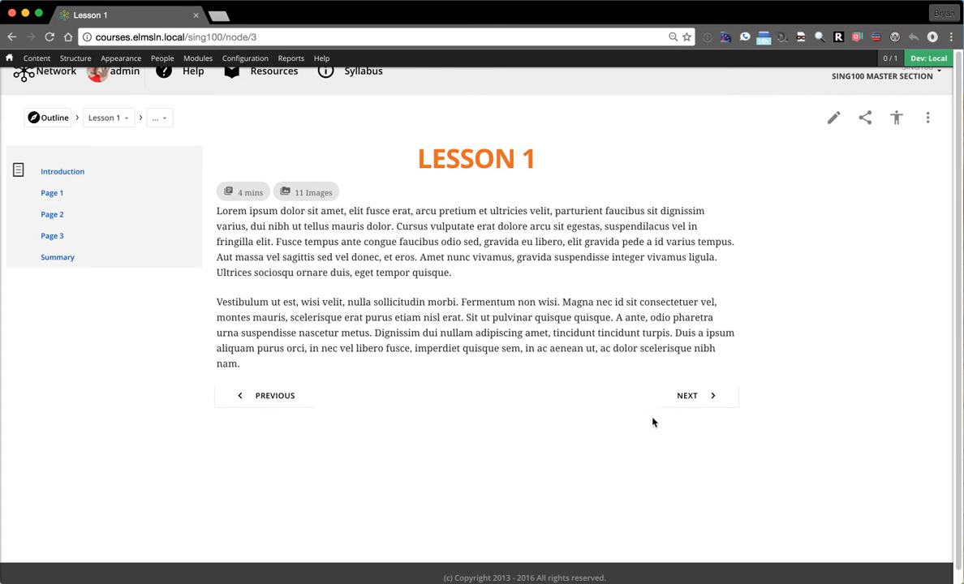
click(706, 397)
click(695, 245)
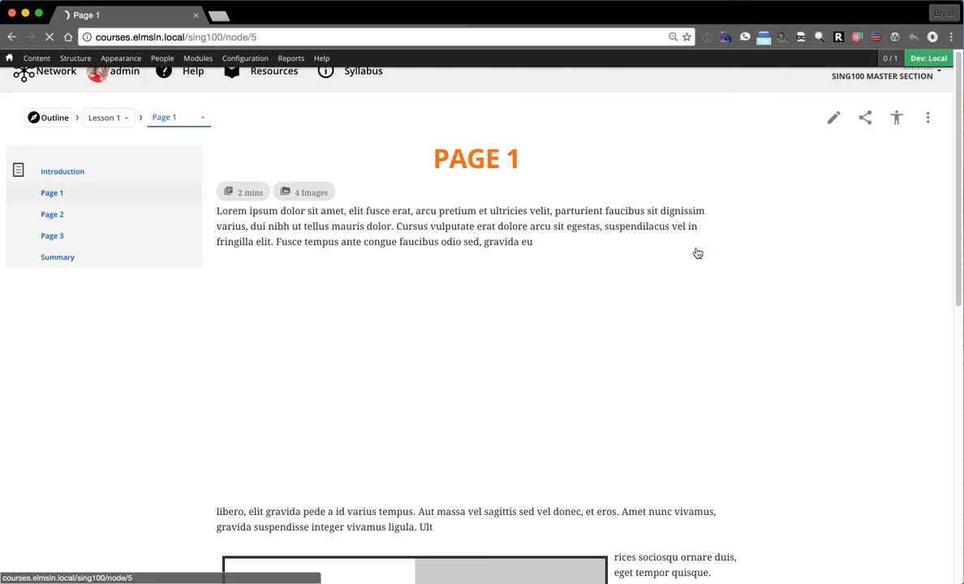
scroll(812, 353, down, 2)
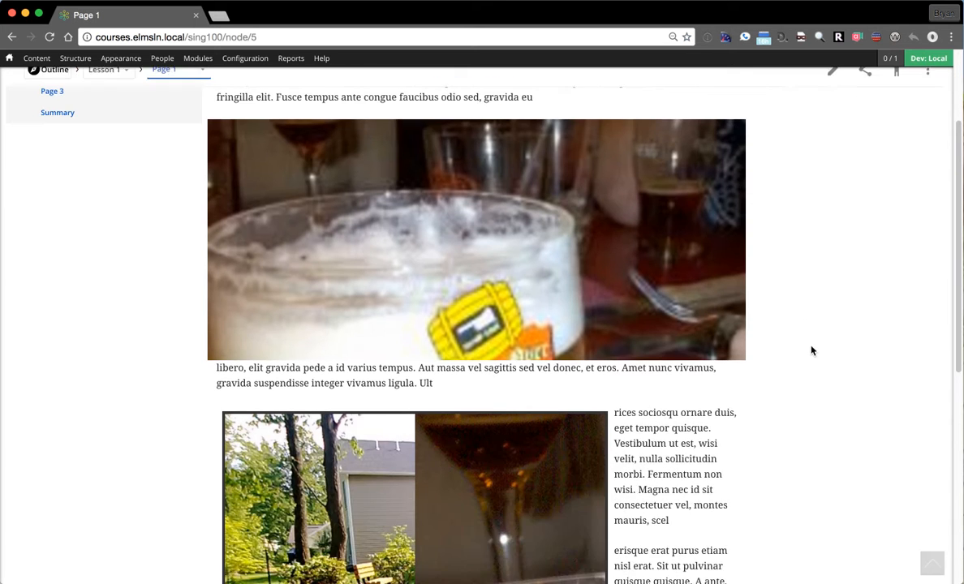
scroll(812, 352, down, 6)
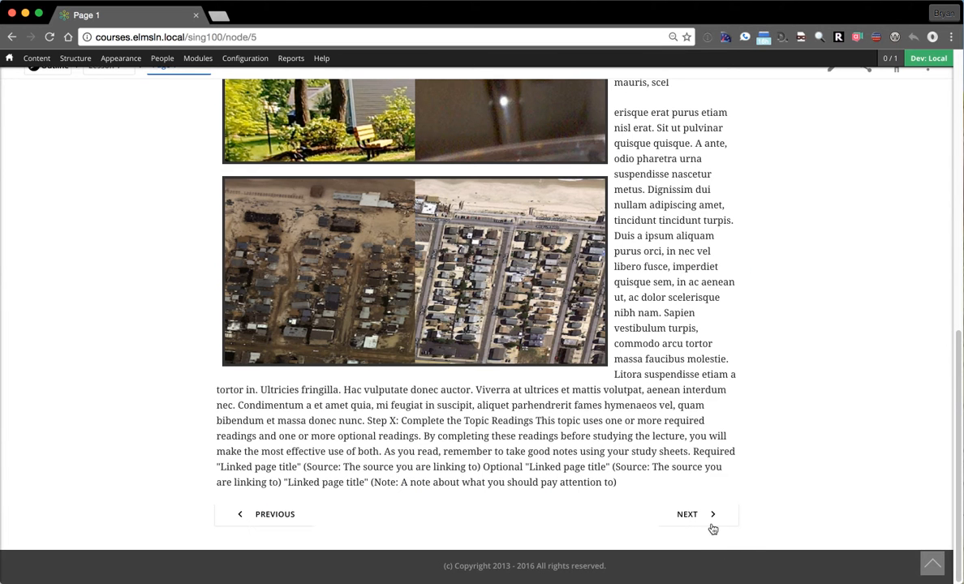
drag(436, 565, 650, 574)
click(493, 539)
scroll(179, 425, up, 10)
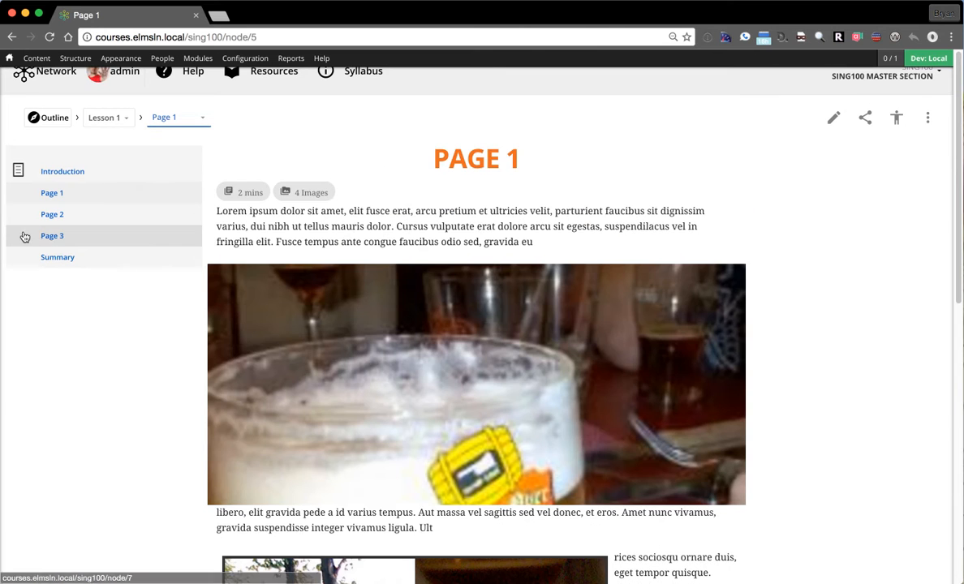
Return to the Introduction page and view the breadcrumb's list of pages within Lesson 1 without choosing another page.
click(50, 172)
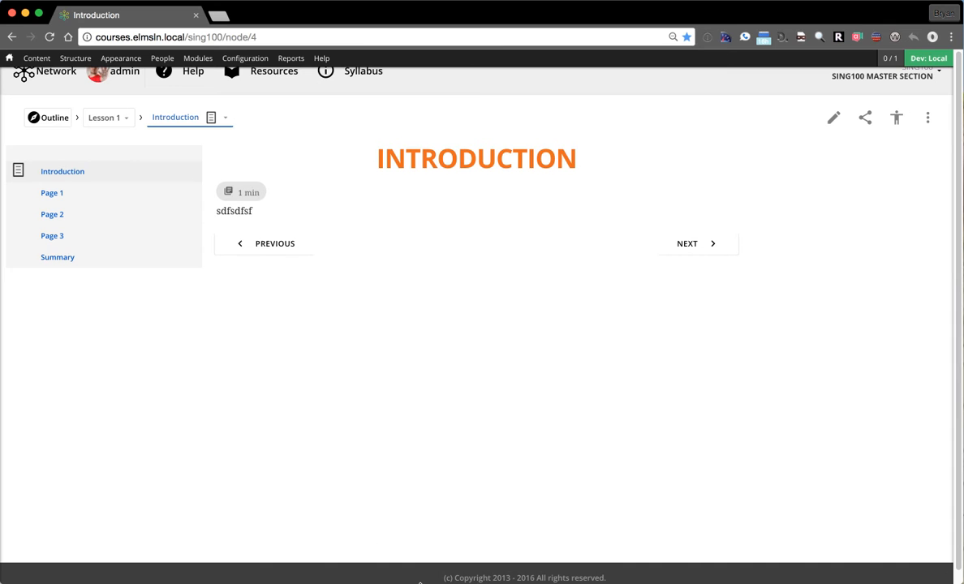
click(117, 118)
click(213, 119)
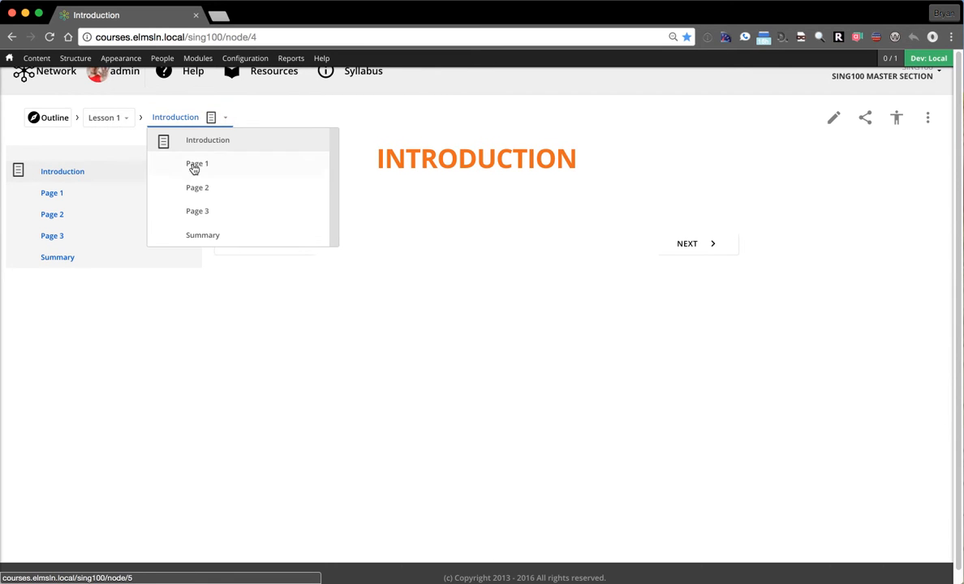
scroll(217, 194, down, 1)
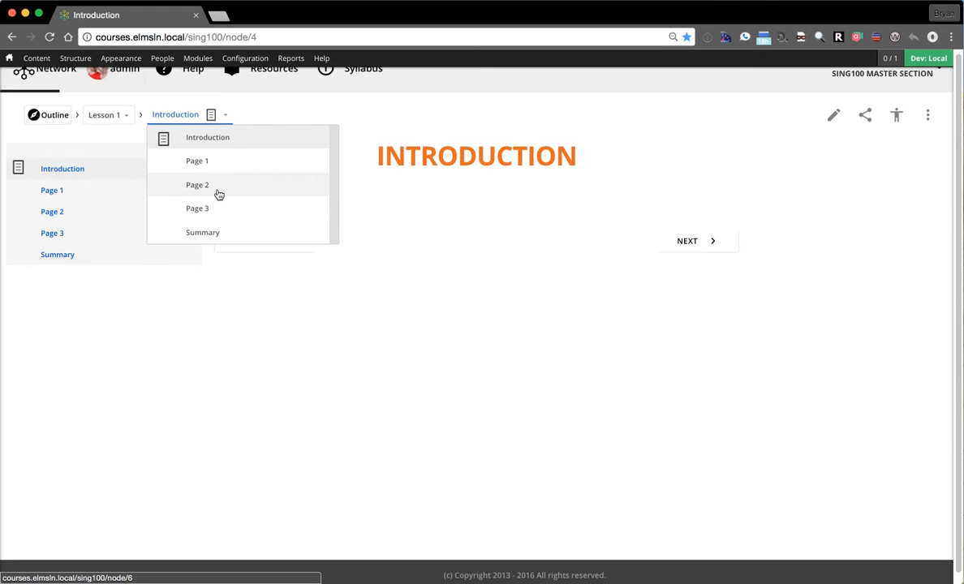
scroll(215, 197, up, 1)
click(206, 380)
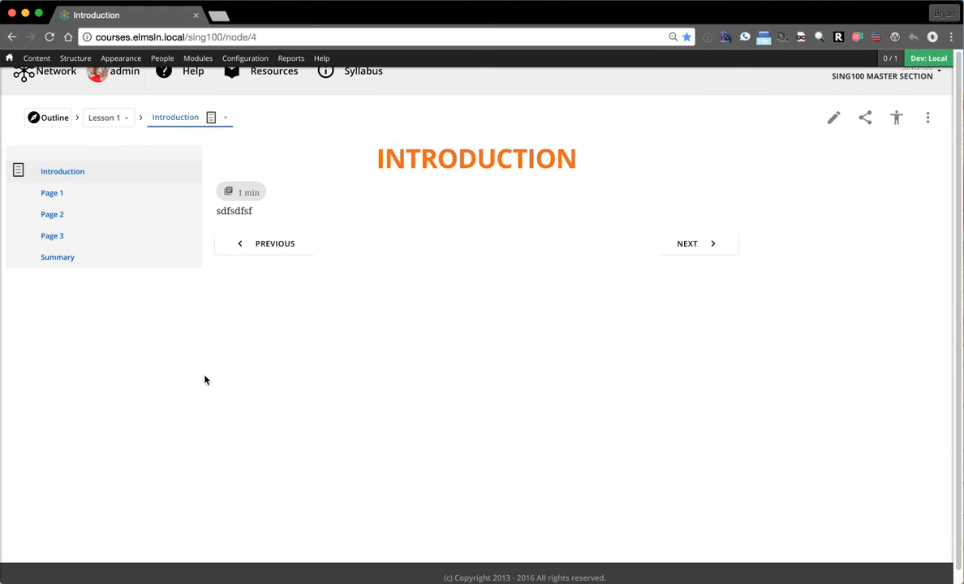
Open the course outline, look through the lessons and pages in its Table of Contents, and close it.
click(49, 119)
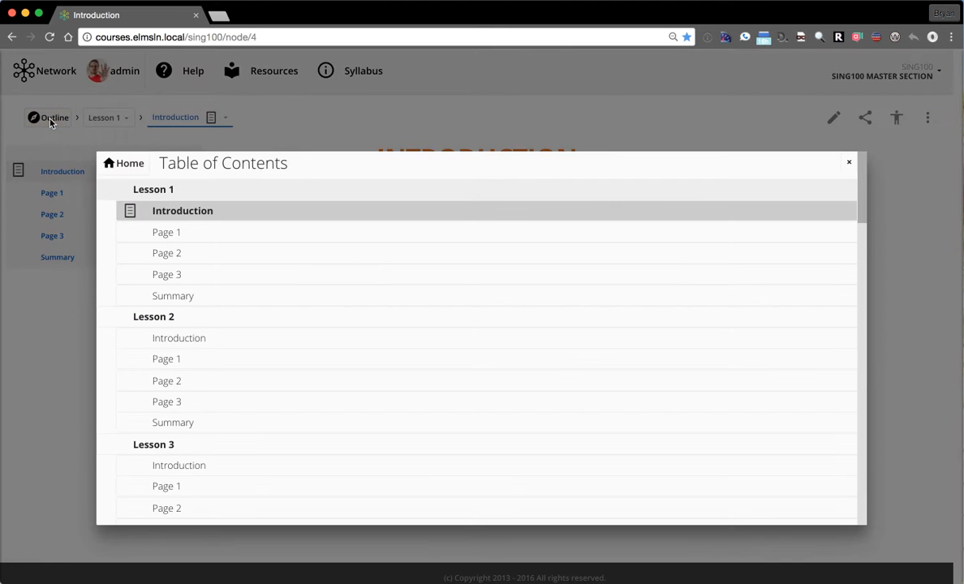
scroll(413, 331, down, 10)
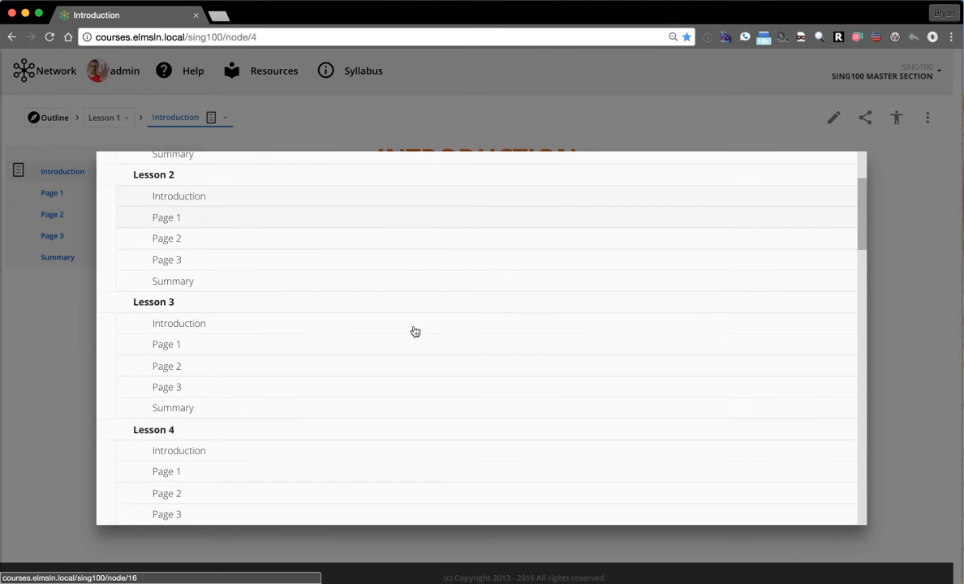
scroll(388, 319, down, 15)
scroll(386, 331, up, 20)
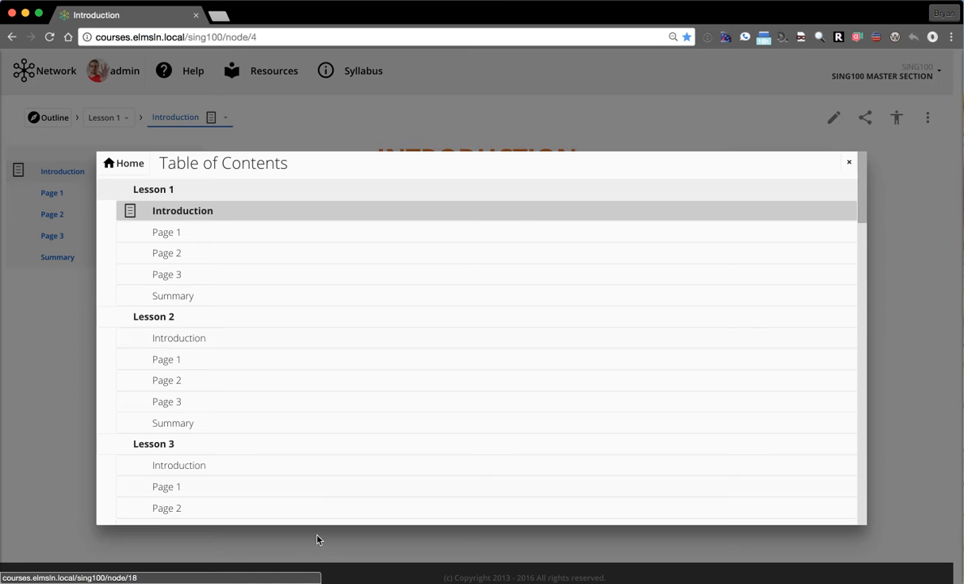
click(849, 163)
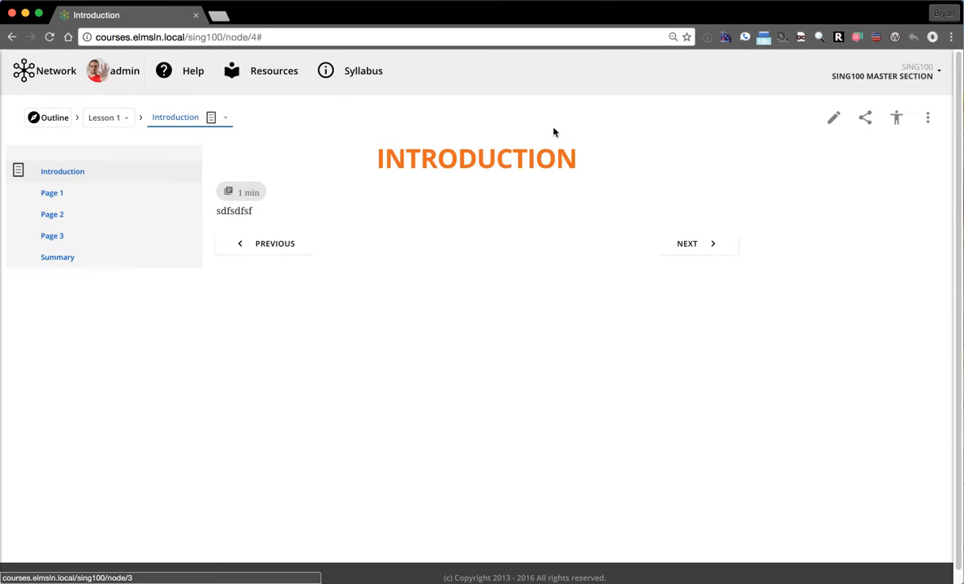
Examine the account's impersonation, privacy and section-switching dialogs, and close them all without changing anything.
click(125, 80)
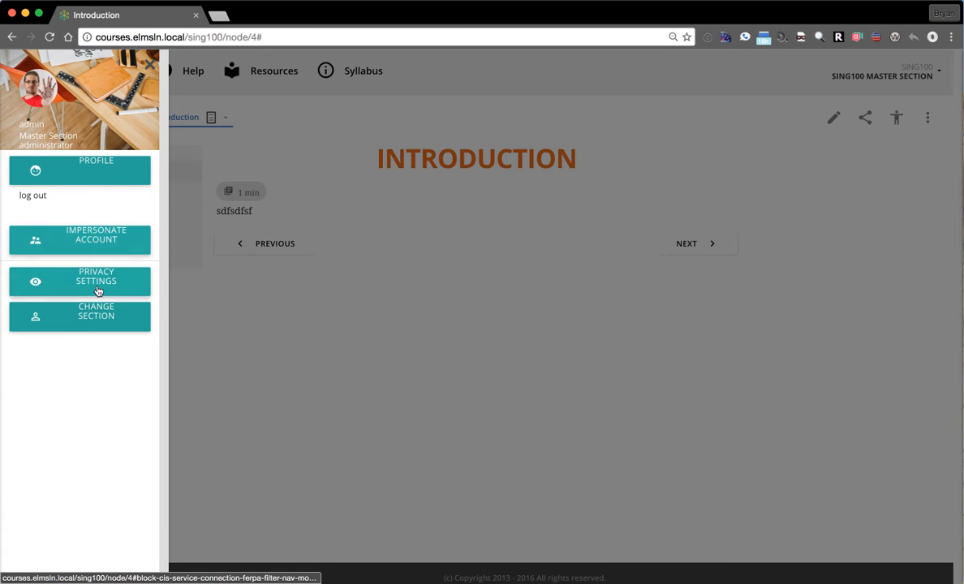
click(86, 246)
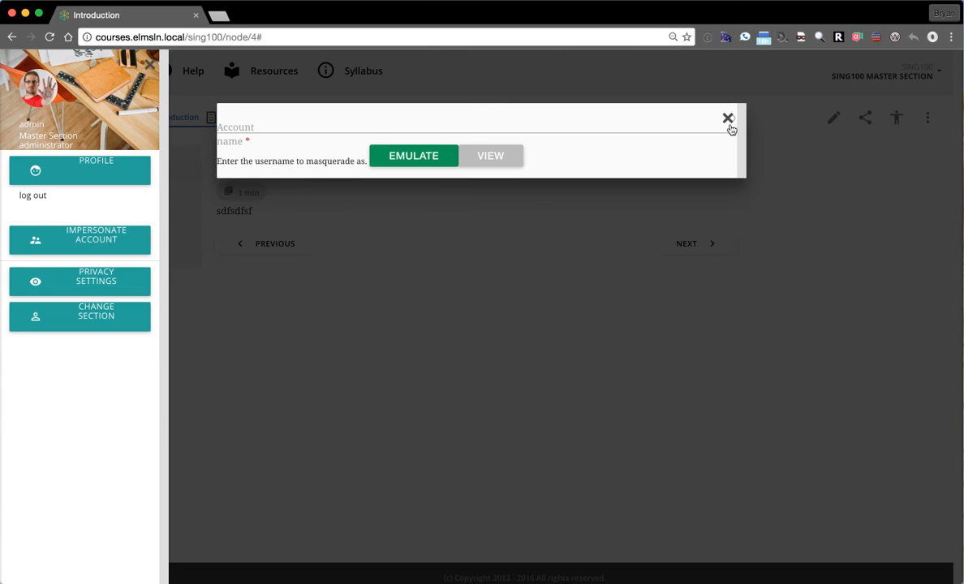
click(96, 276)
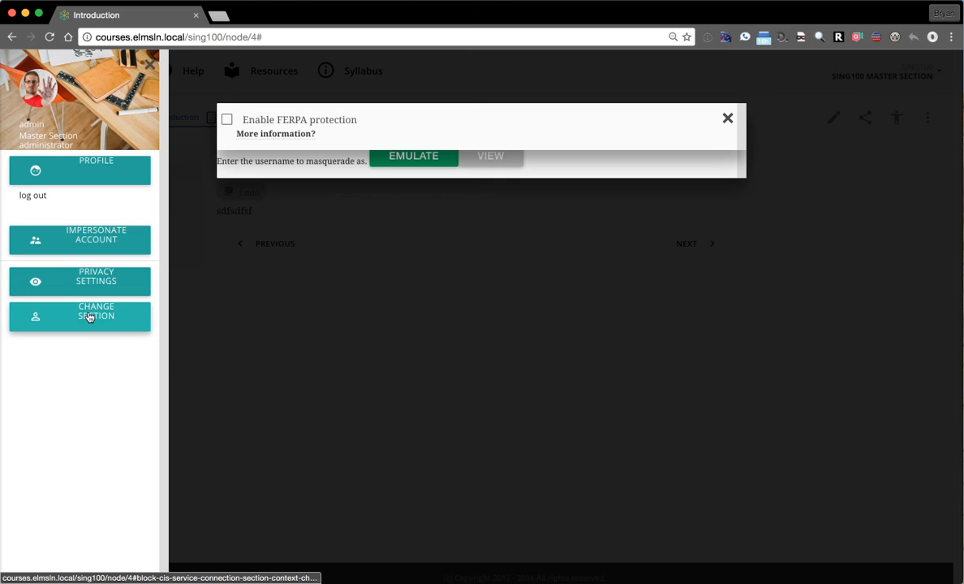
click(89, 318)
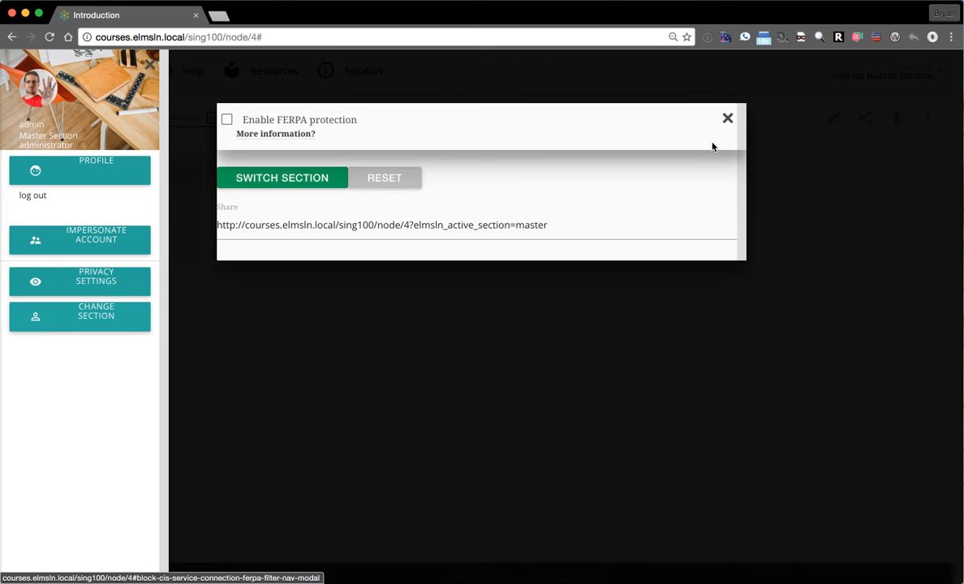
click(728, 119)
click(721, 120)
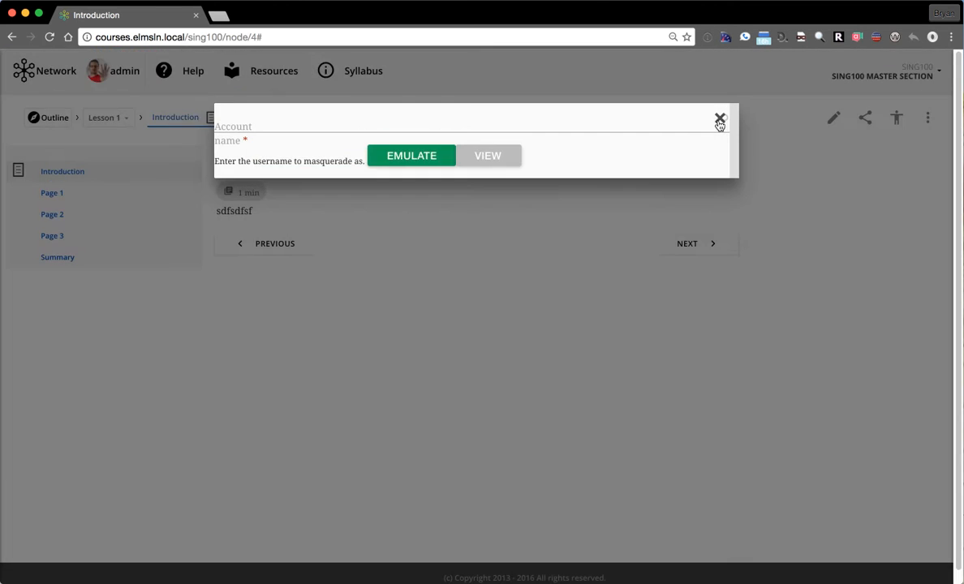
click(722, 120)
Reopen the account impersonation form from the user account options and dismiss it without entering an account name.
click(121, 73)
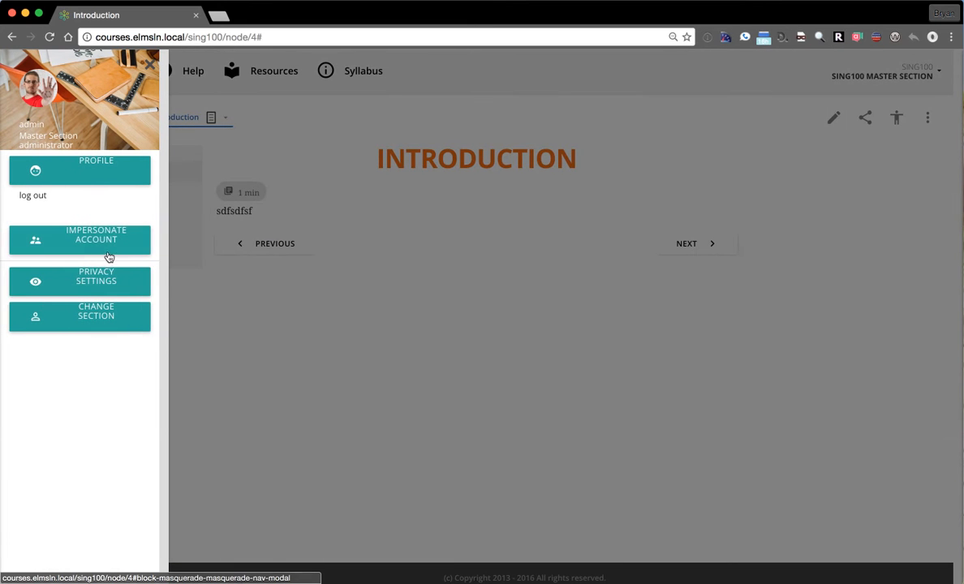
click(92, 240)
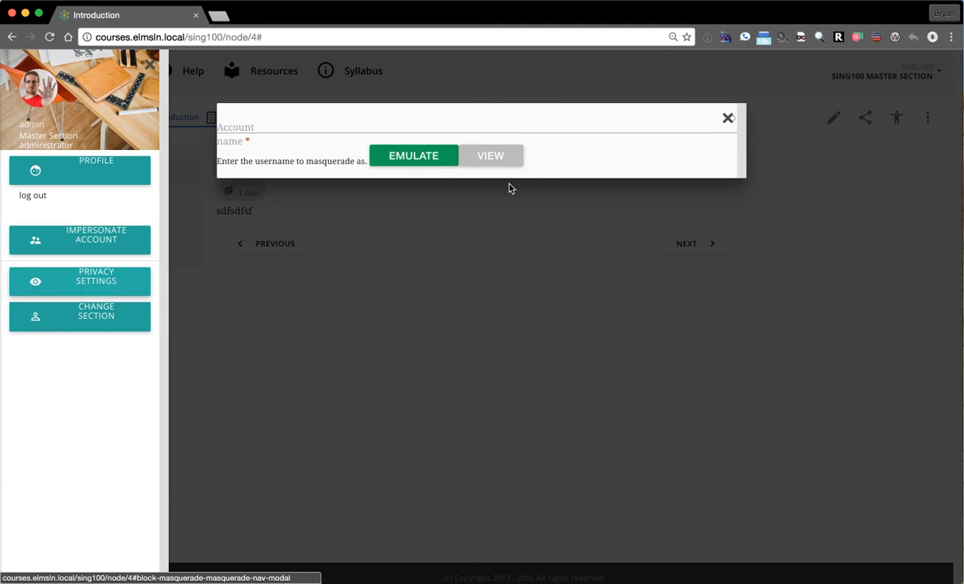
click(728, 120)
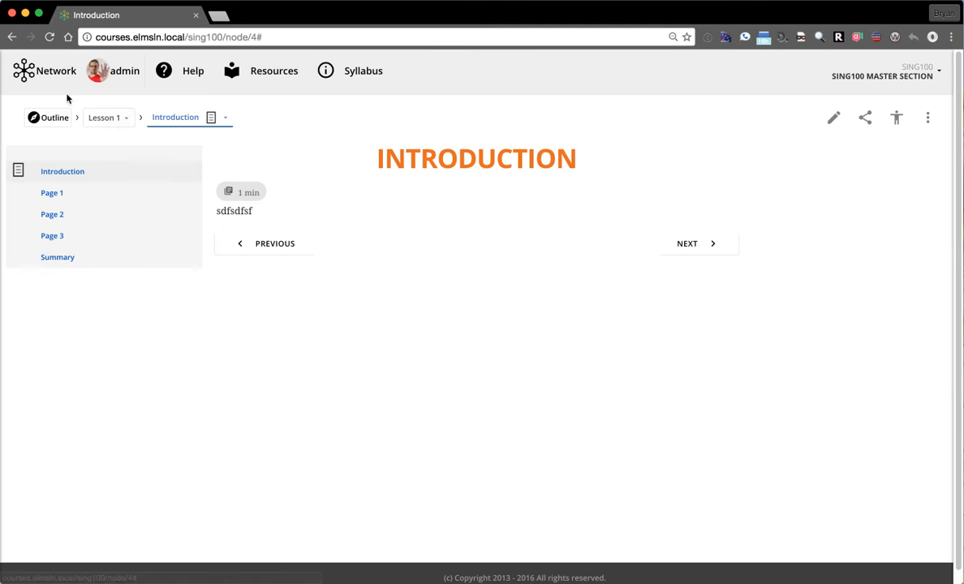
Examine the sing100 Network and Administrative system links, and return to the Introduction page.
click(51, 71)
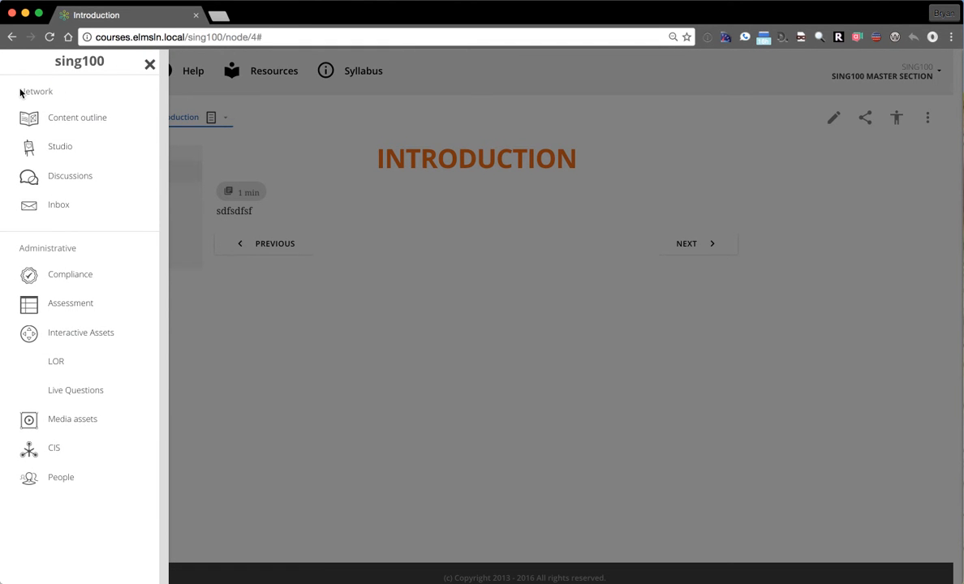
double_click(65, 87)
click(64, 90)
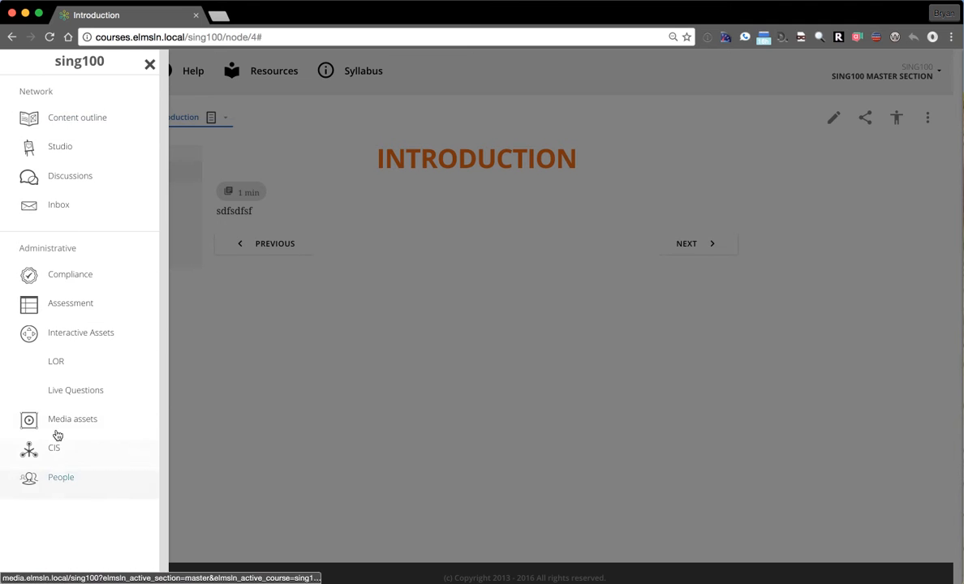
click(437, 296)
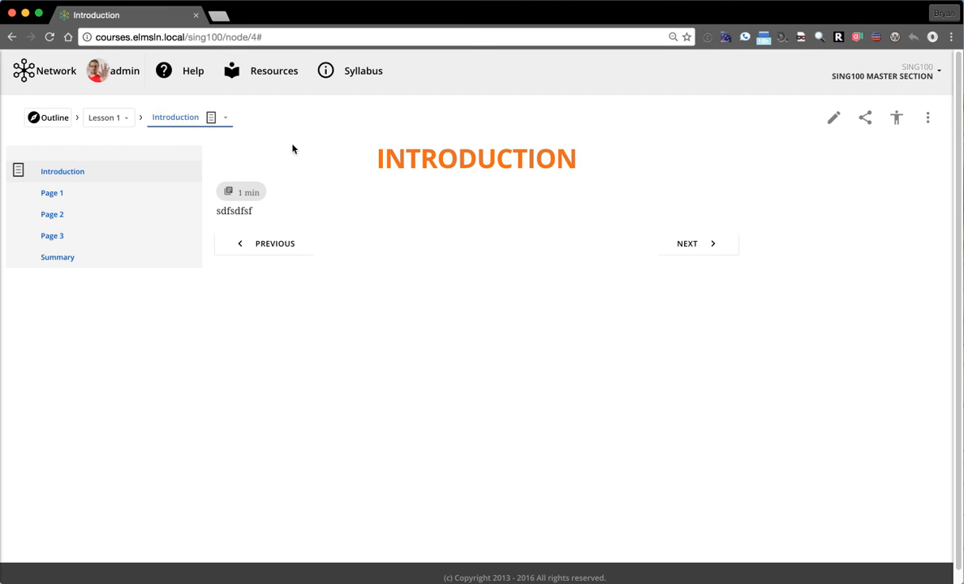
Open the accessibility options and examine the Interface, Keyboard keys, Tools and Simulators sections, collapsing each one.
click(897, 119)
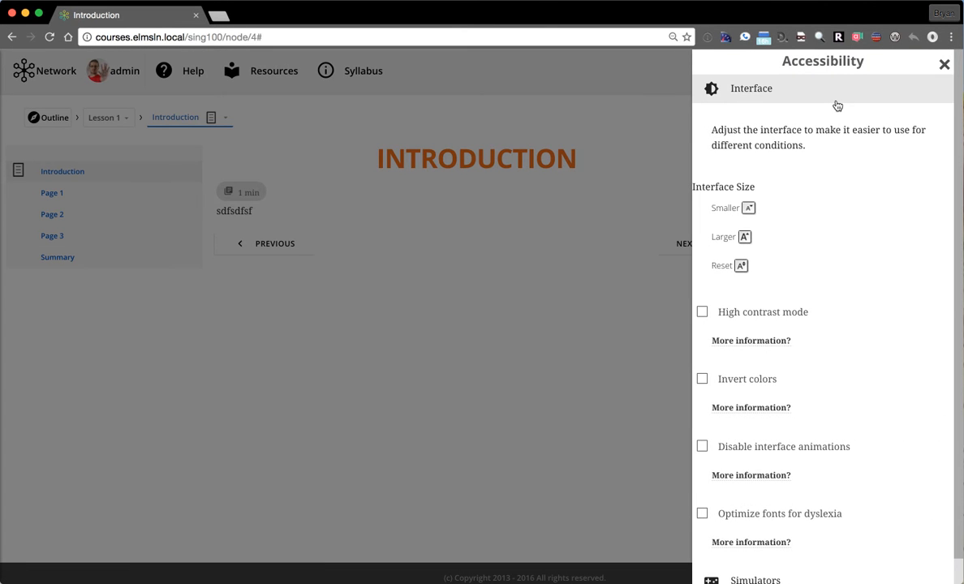
click(837, 105)
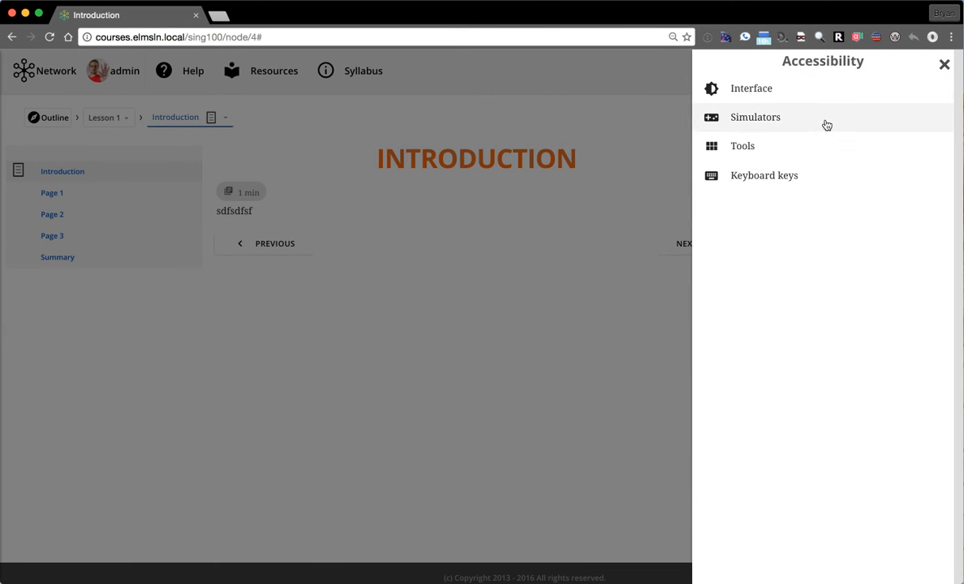
click(818, 183)
click(816, 156)
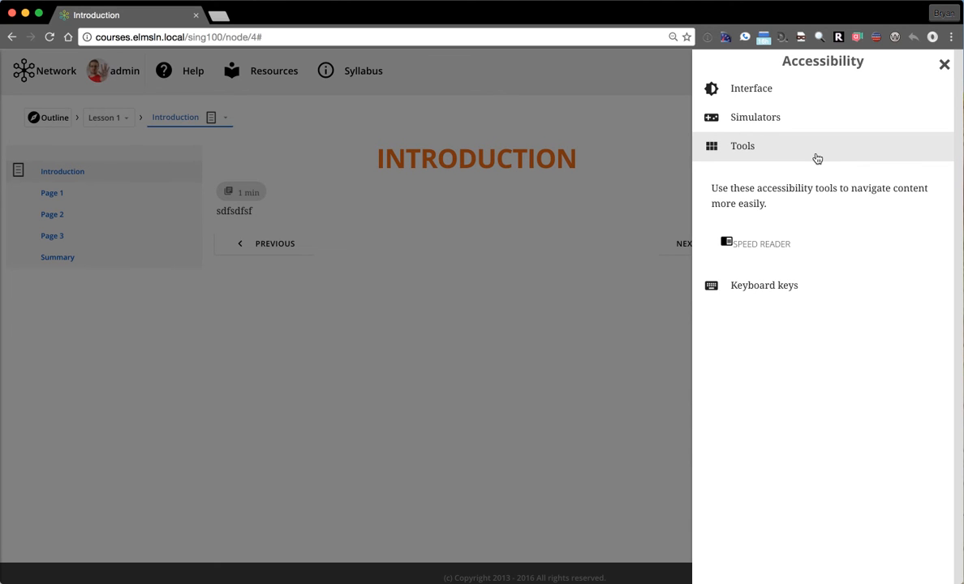
click(812, 162)
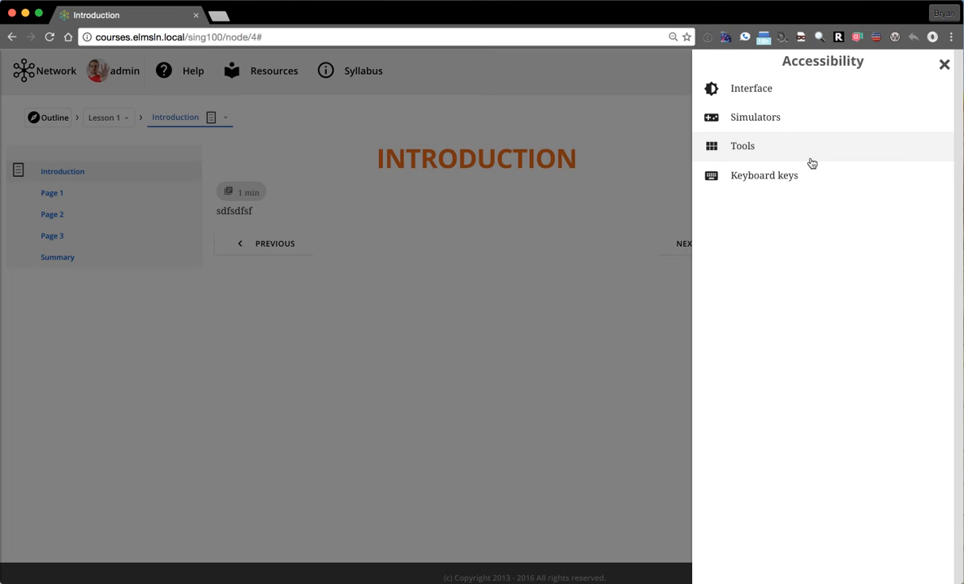
click(802, 129)
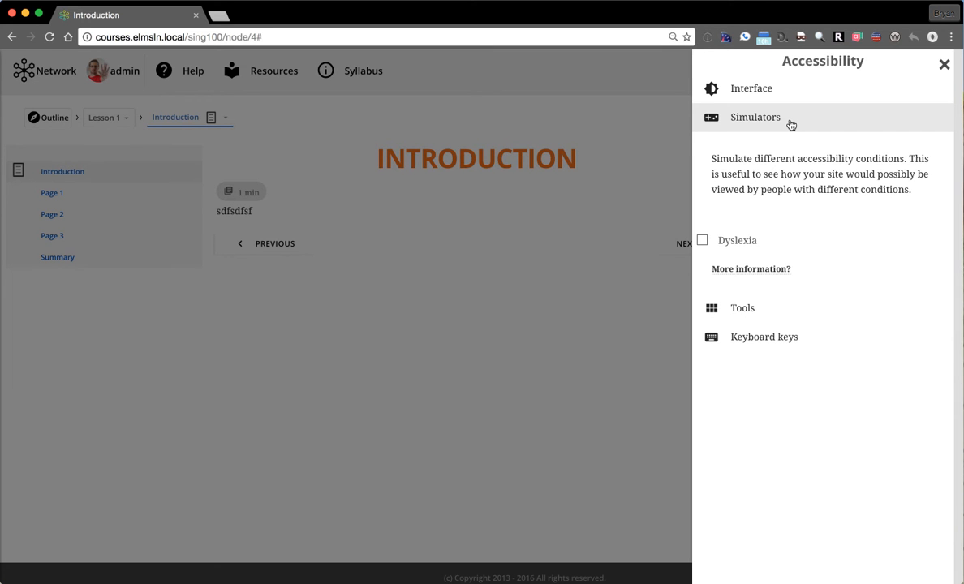
click(788, 121)
click(781, 96)
click(782, 97)
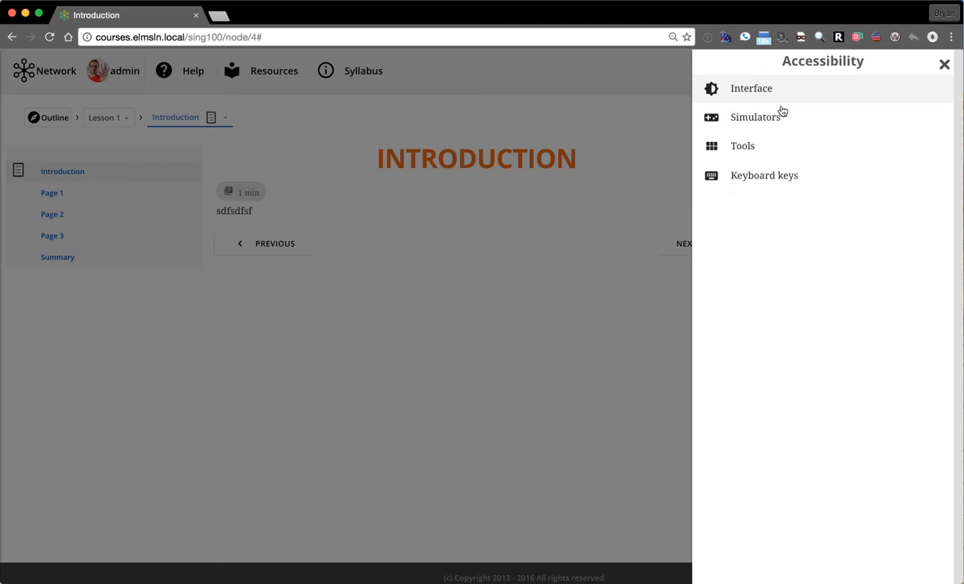
Expand the accessibility sections again and examine their contents, including Simulators and Tools.
click(788, 177)
click(782, 151)
click(786, 118)
click(787, 95)
click(788, 94)
click(794, 143)
click(790, 125)
click(784, 315)
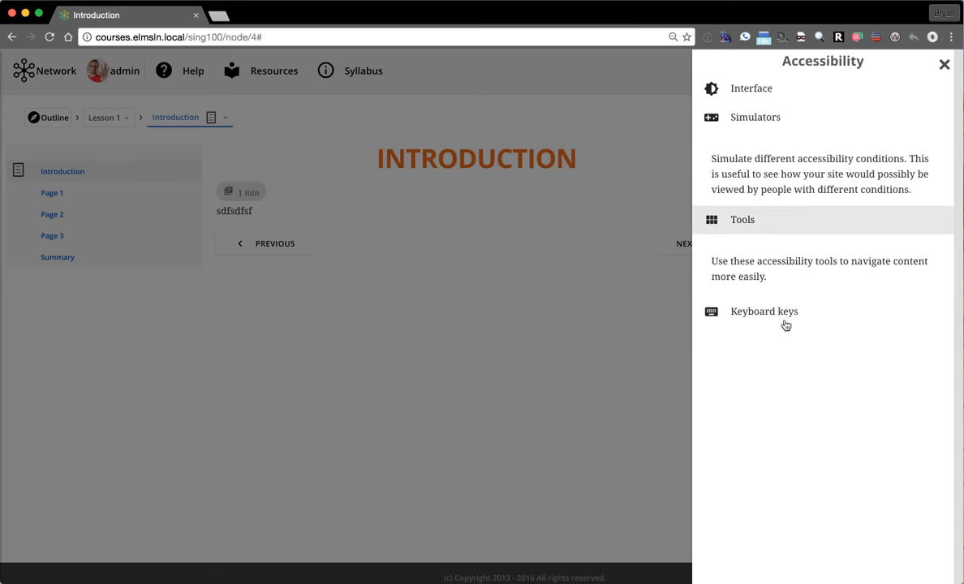
Open the Speed Reader from the accessibility Tools, look at it, and return to the Introduction page.
click(781, 285)
click(780, 154)
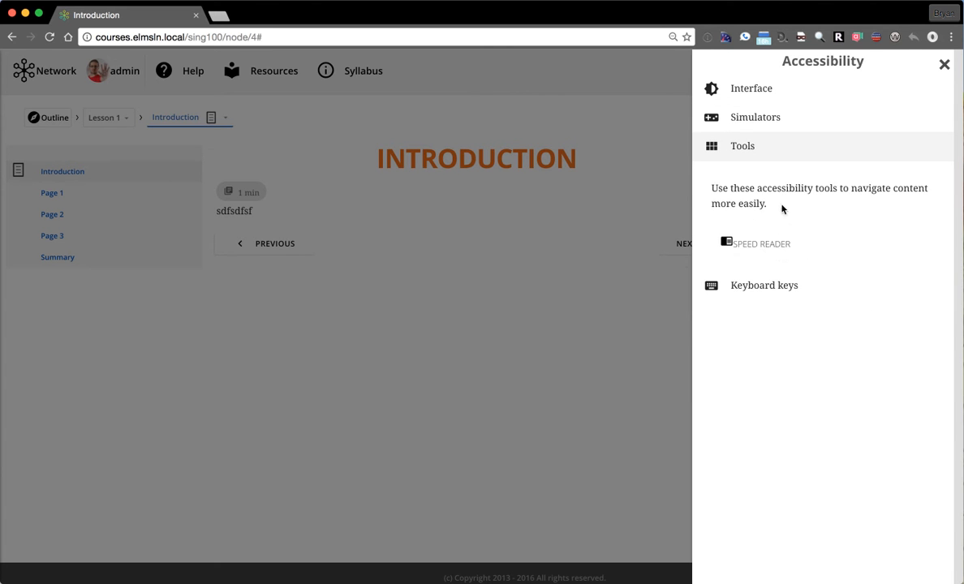
click(778, 244)
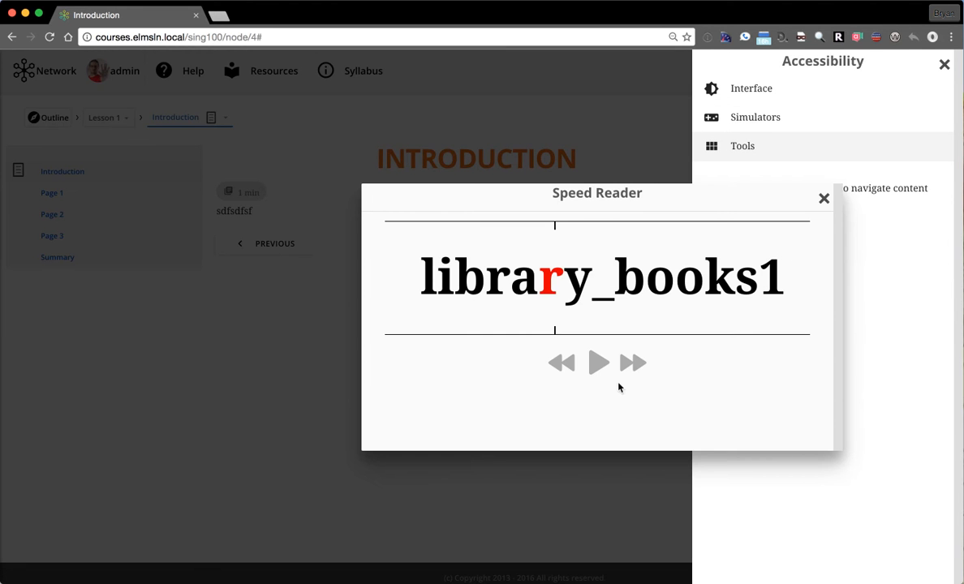
click(824, 199)
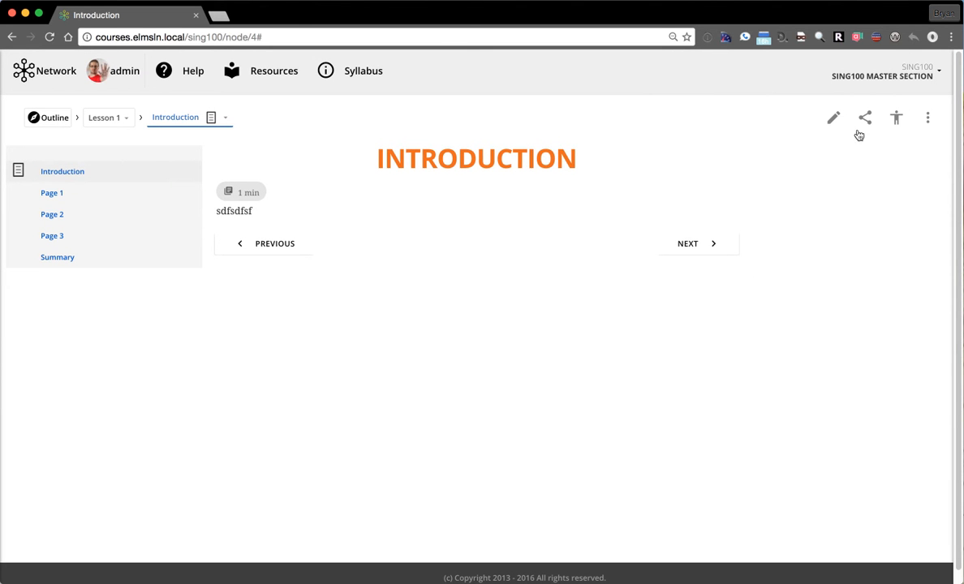
Examine the Introduction page's Share options under Common, Individual fields and Render as HTML, and close them.
click(865, 120)
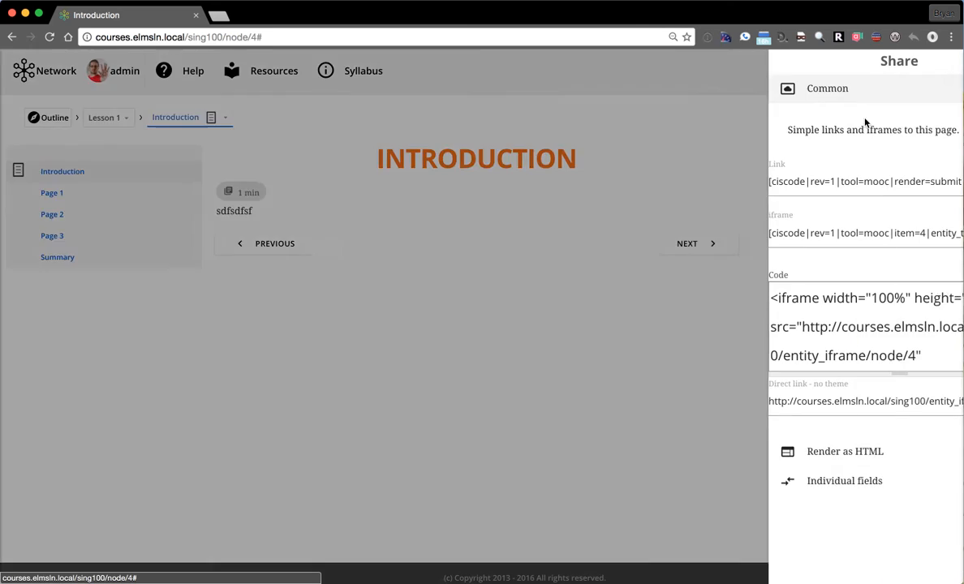
click(734, 98)
click(766, 155)
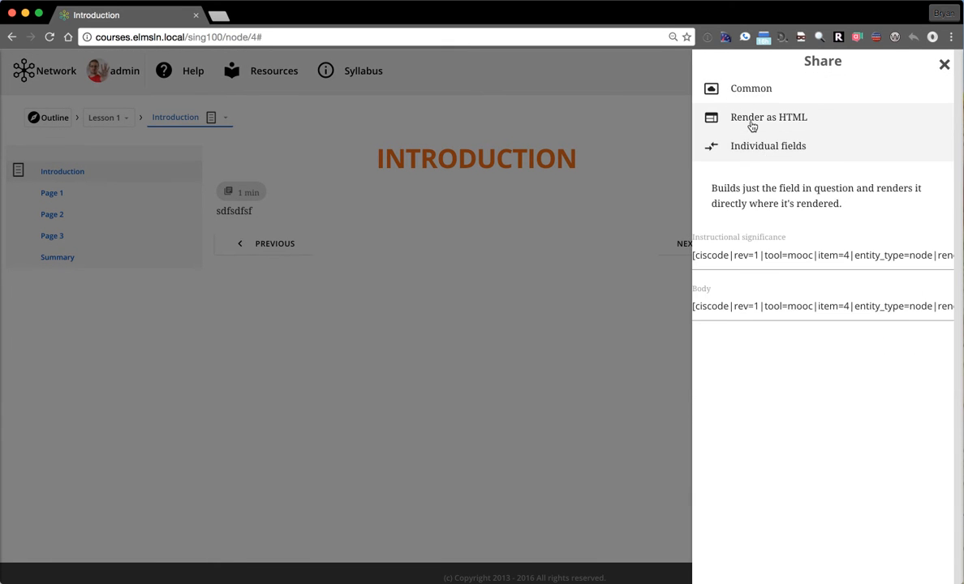
click(751, 122)
click(751, 97)
click(771, 480)
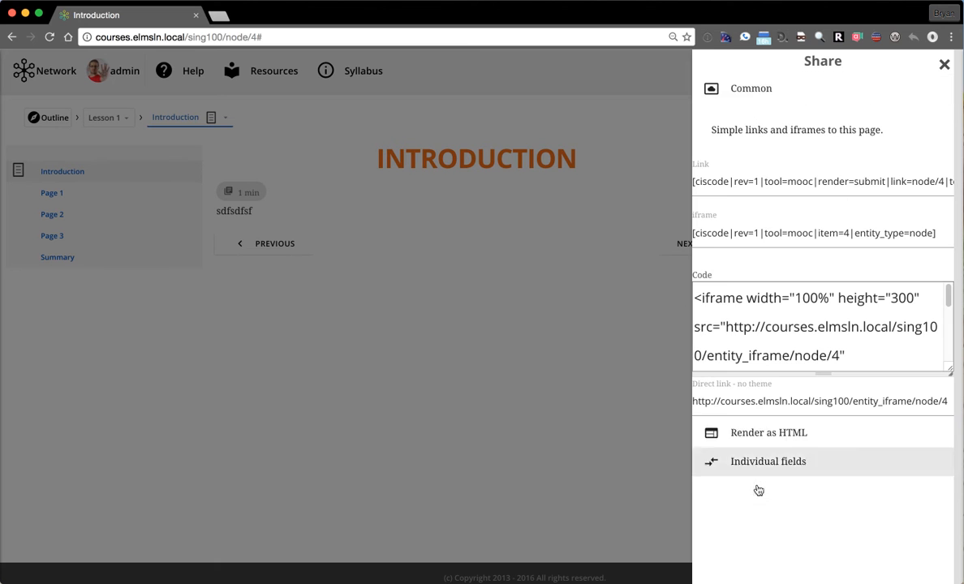
click(945, 65)
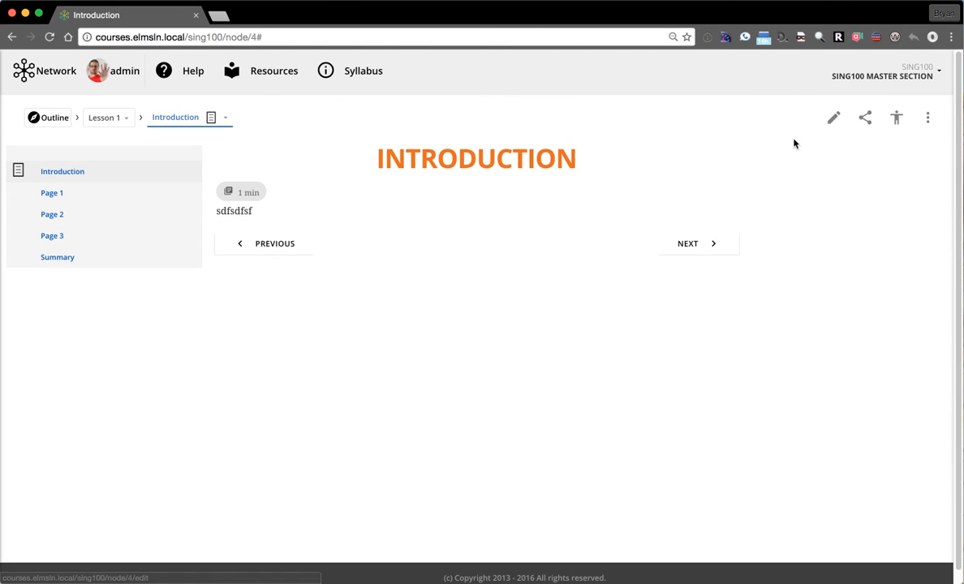
Open the Introduction page for editing and clear its title.
click(834, 119)
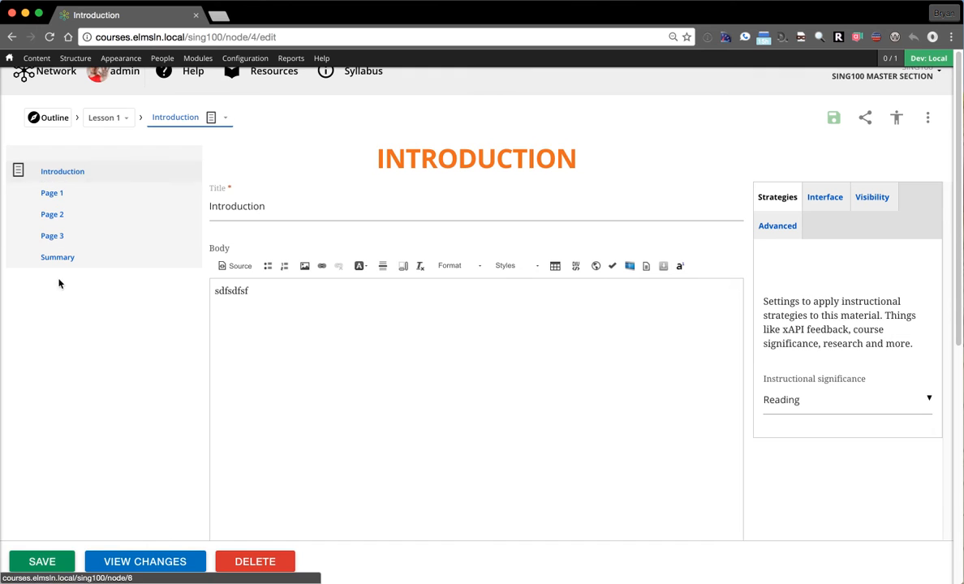
double_click(293, 218)
key(BackSpace)
click(318, 141)
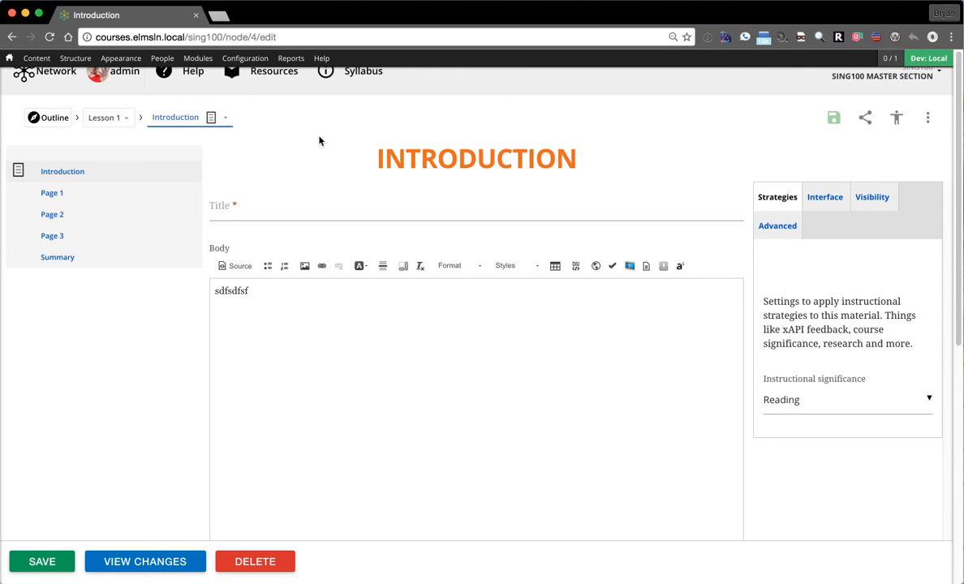
click(254, 215)
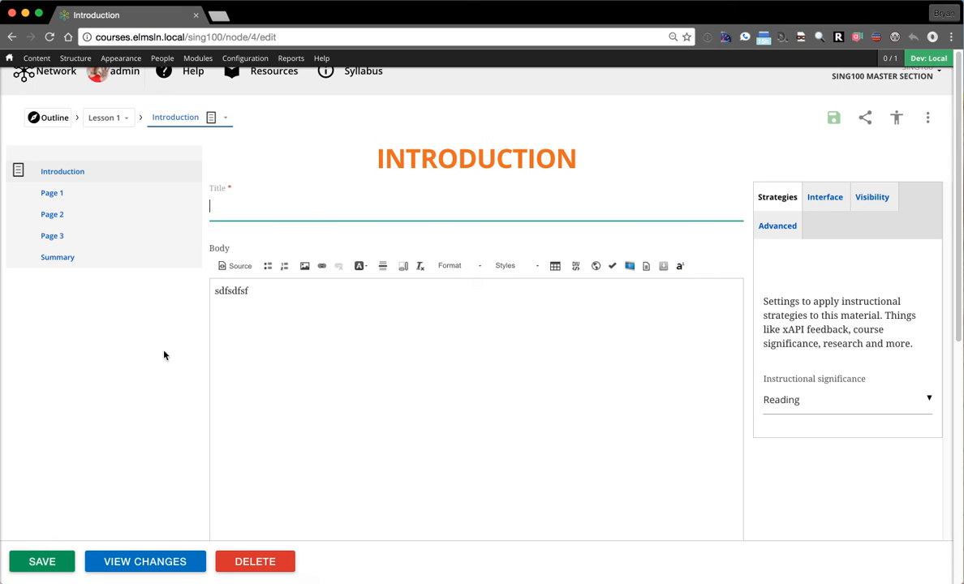
Examine the page's Interface settings, including the Navigation options, collapse them, and show the Visibility settings.
click(814, 198)
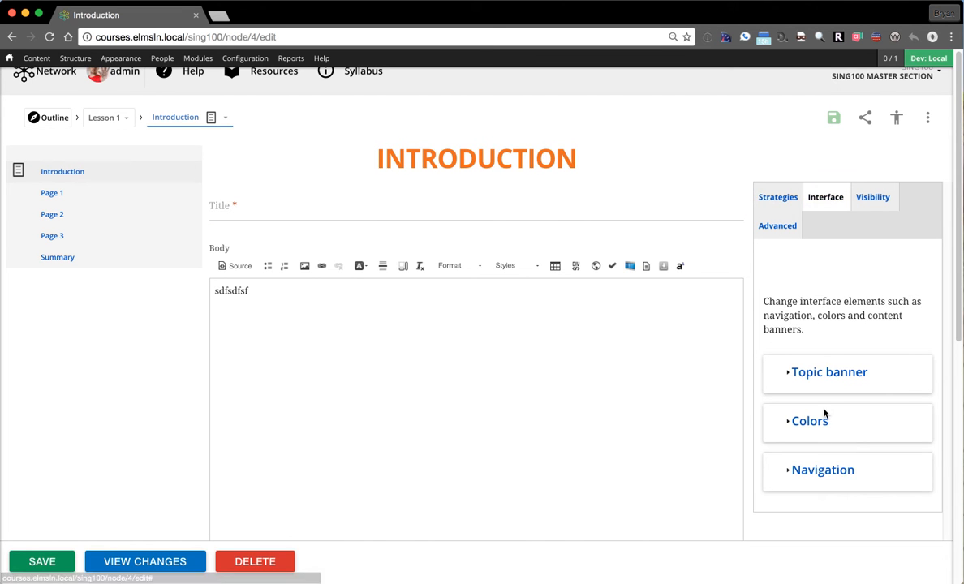
click(822, 469)
scroll(820, 443, down, 5)
click(838, 437)
scroll(822, 193, up, 1)
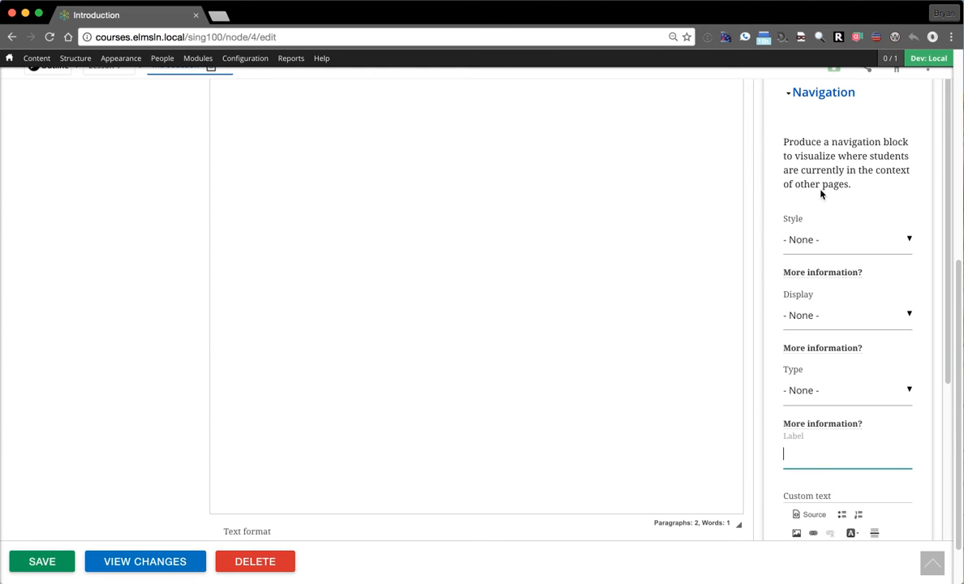
click(846, 233)
click(884, 199)
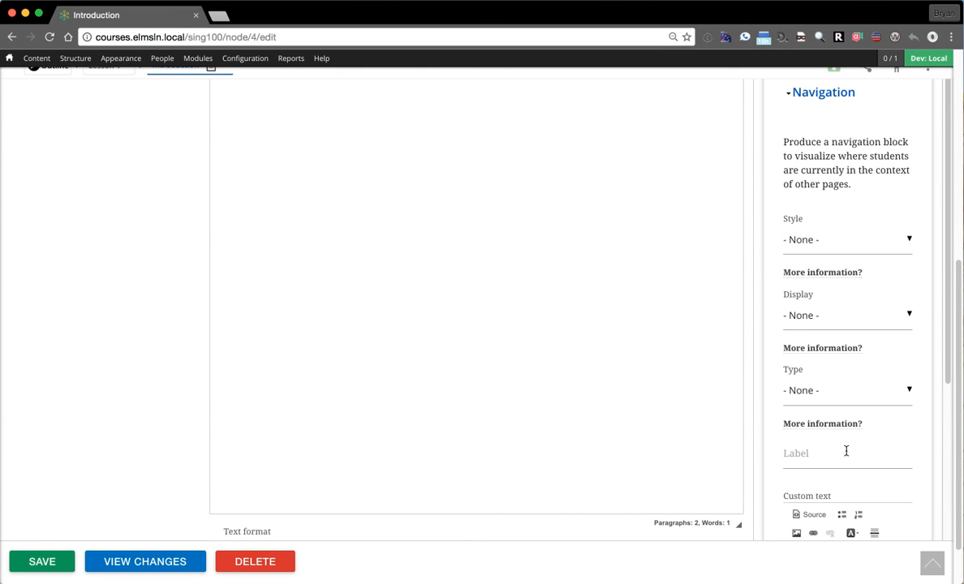
scroll(831, 213, up, 4)
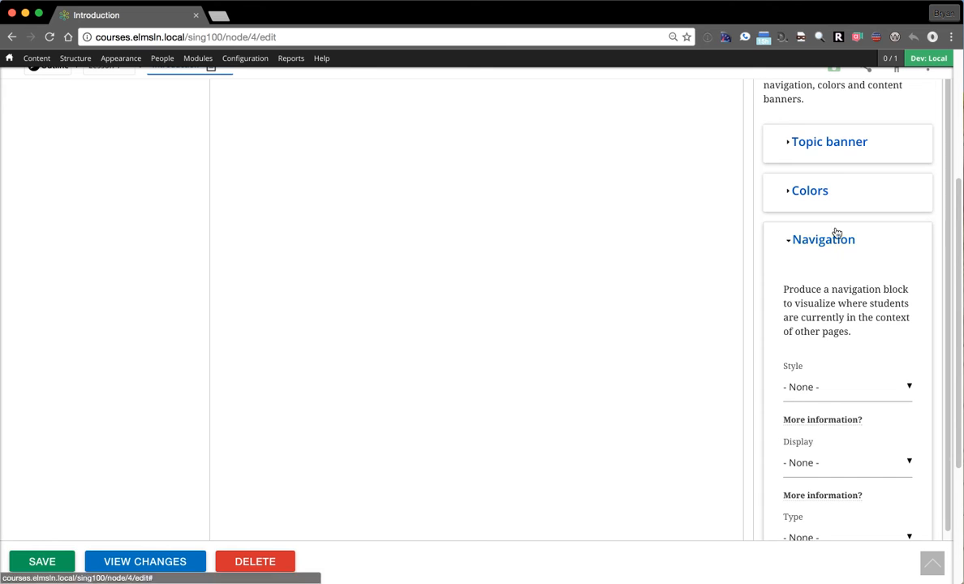
click(824, 244)
scroll(820, 260, up, 4)
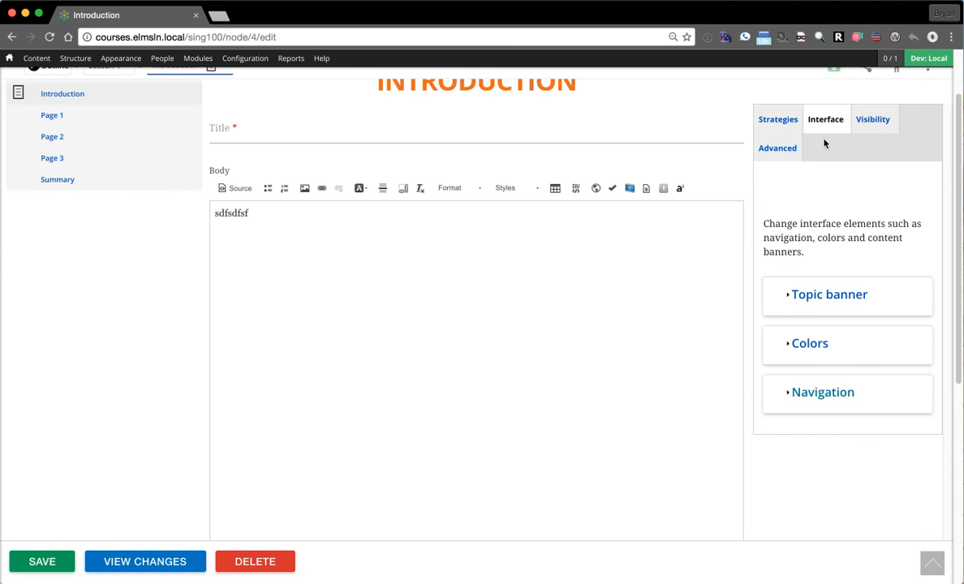
click(873, 120)
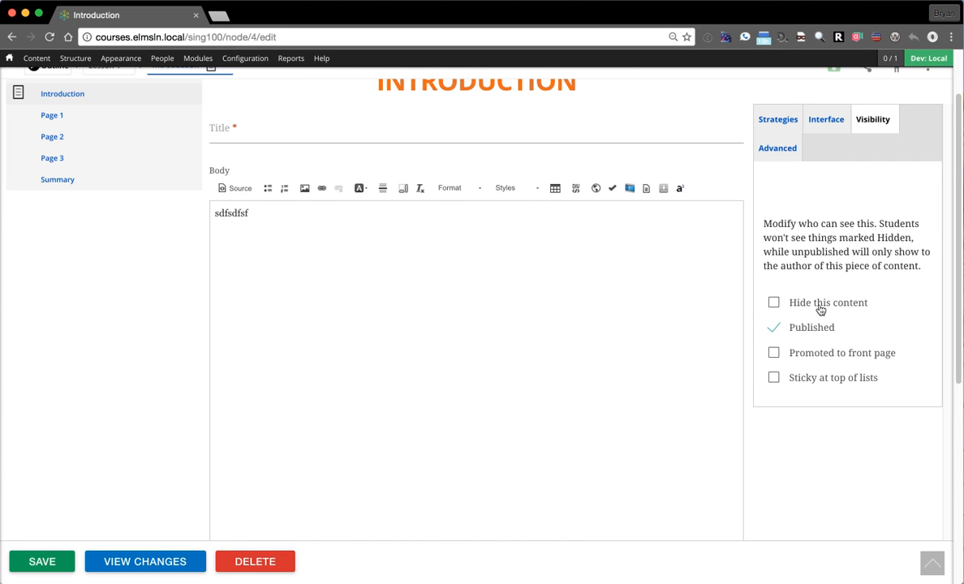
Examine the Advanced outline settings, checking the Book choices and switching Override book title on and off again.
click(773, 147)
scroll(831, 333, down, 2)
scroll(831, 333, down, 2)
click(828, 430)
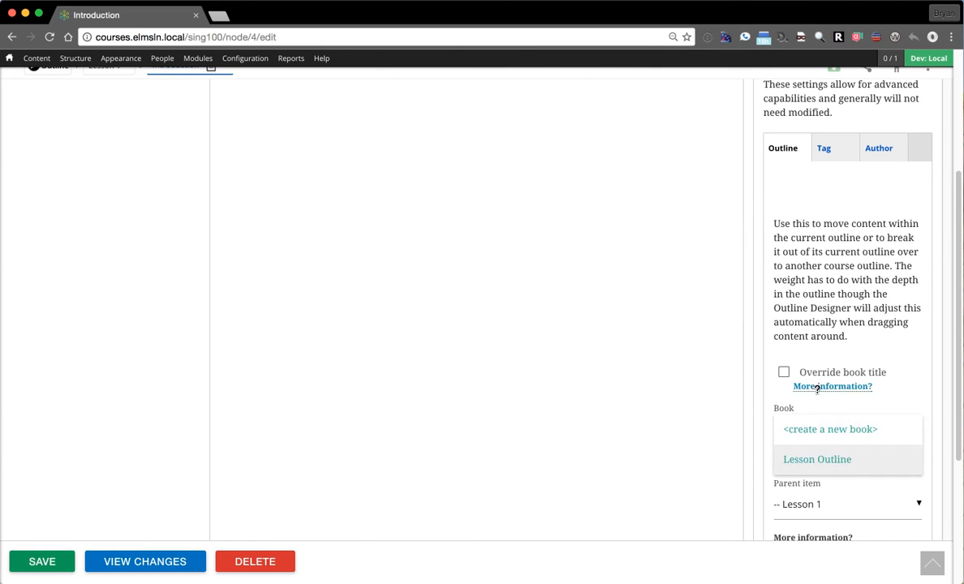
click(829, 372)
click(830, 374)
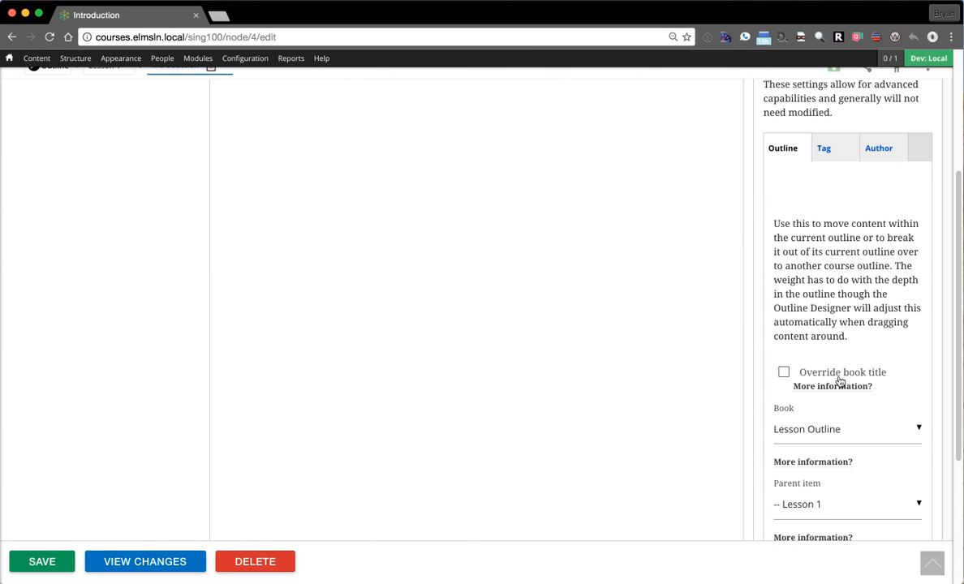
click(839, 379)
scroll(834, 341, down, 2)
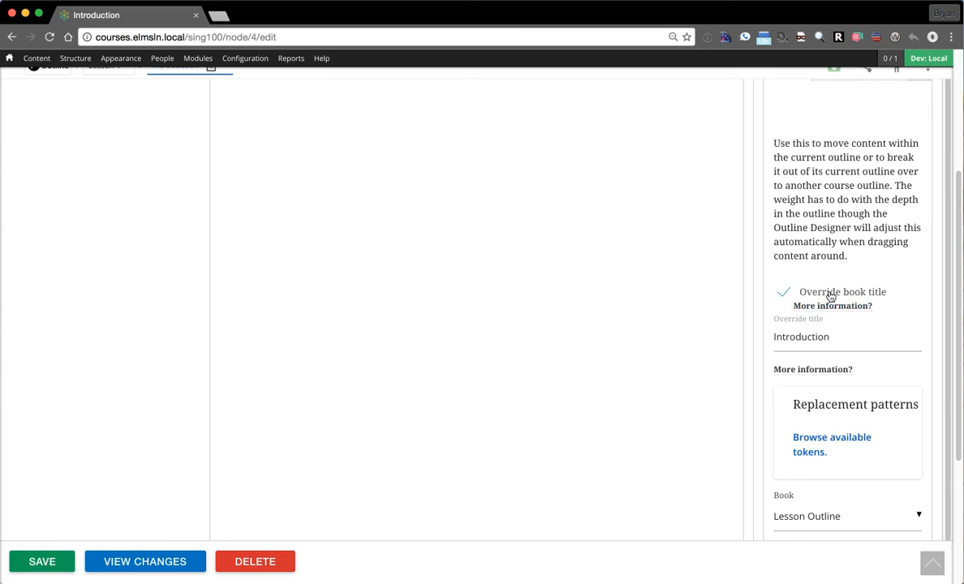
click(829, 297)
Look through the remaining outline settings and show the page's Author settings.
scroll(829, 301, down, 3)
click(876, 440)
click(829, 499)
scroll(839, 423, up, 10)
click(866, 366)
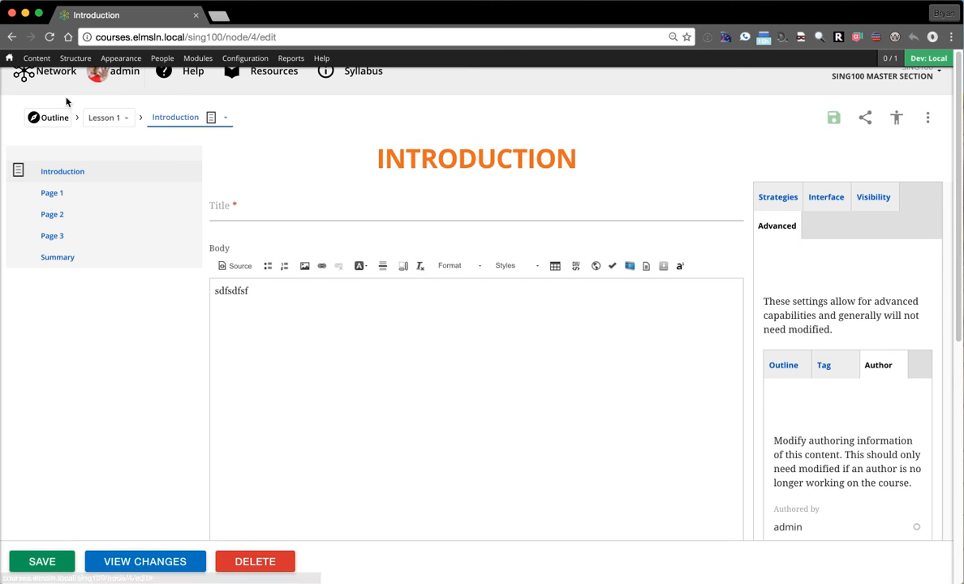
Go to the Media assets system for sing100 from the network links.
click(49, 71)
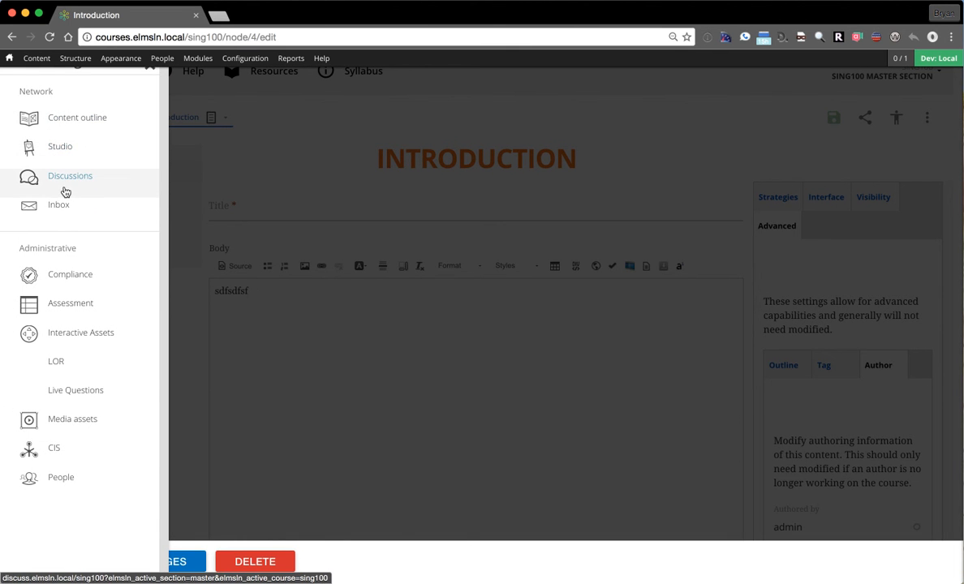
click(75, 421)
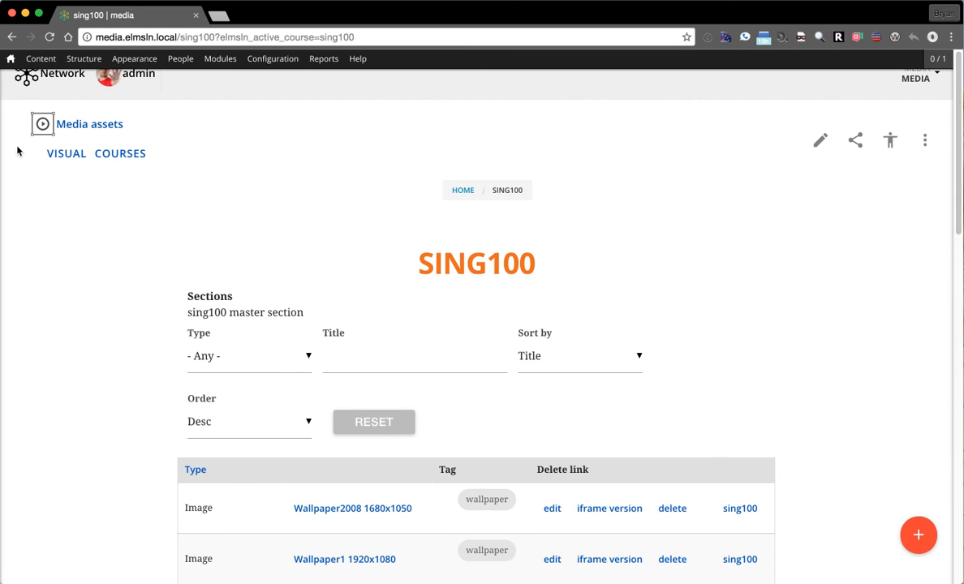
mouse_move(10, 58)
click(24, 95)
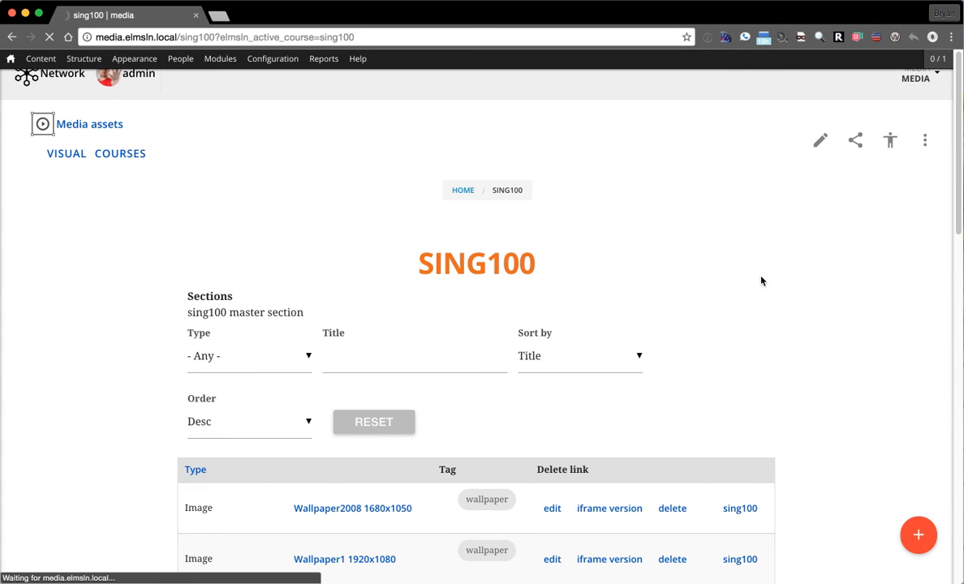
Check the Courses navigation and open the overview of all media assets.
click(711, 195)
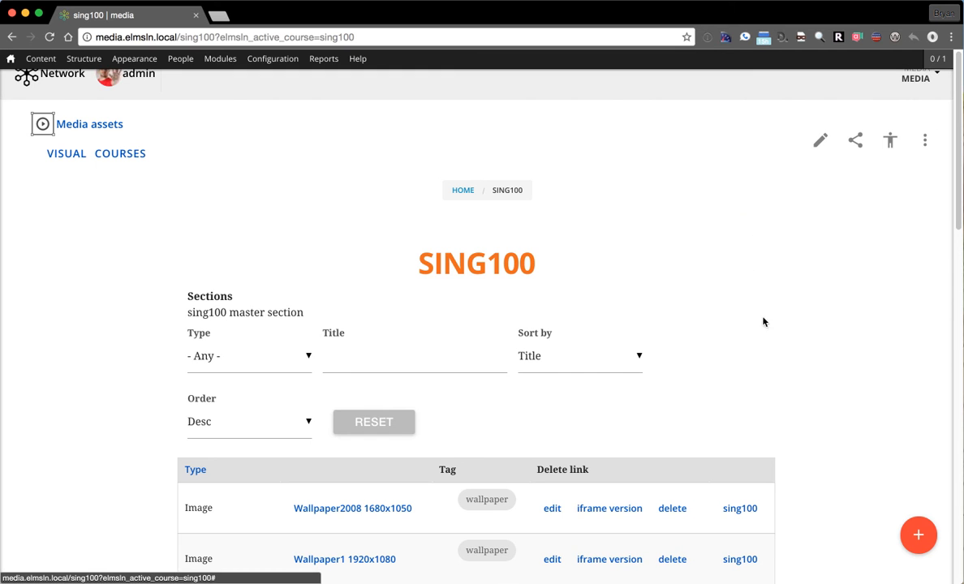
click(120, 156)
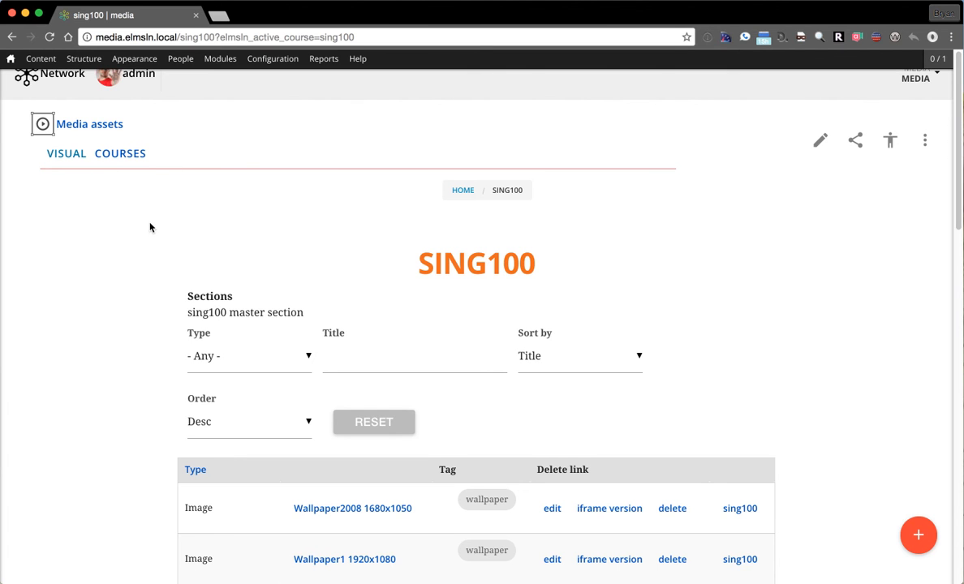
click(104, 126)
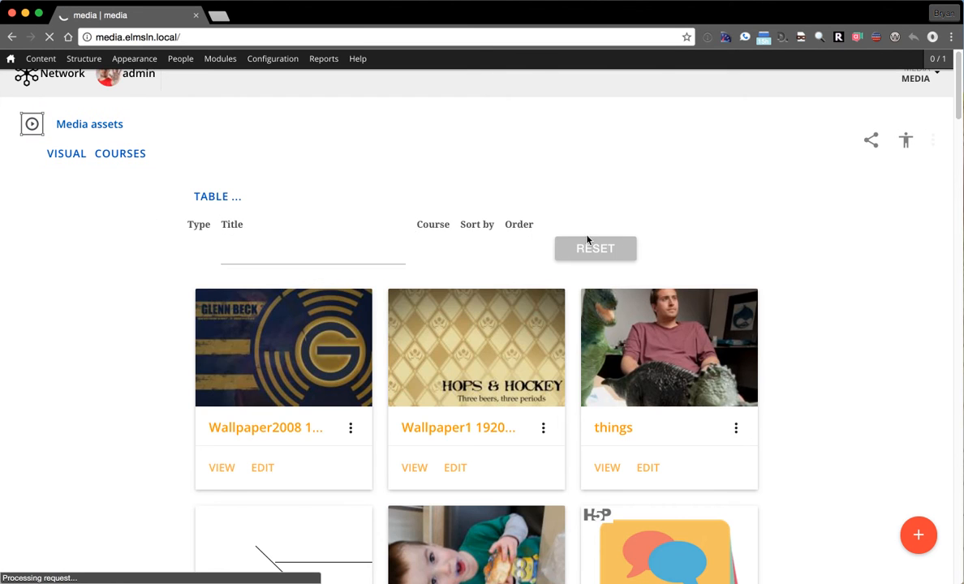
Examine the extra options of the "things" media card and the overview's Share options, and close both.
scroll(810, 336, down, 1)
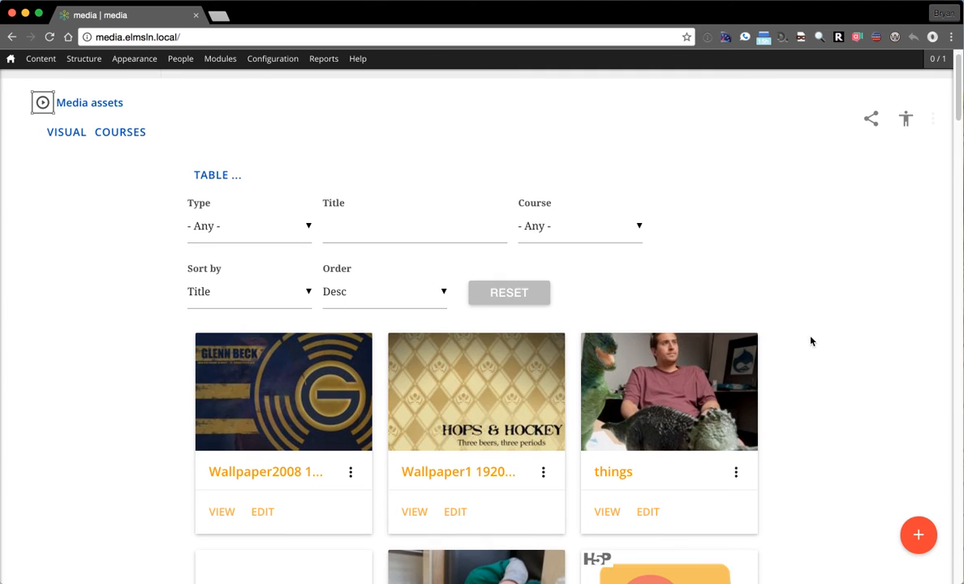
click(737, 475)
click(735, 350)
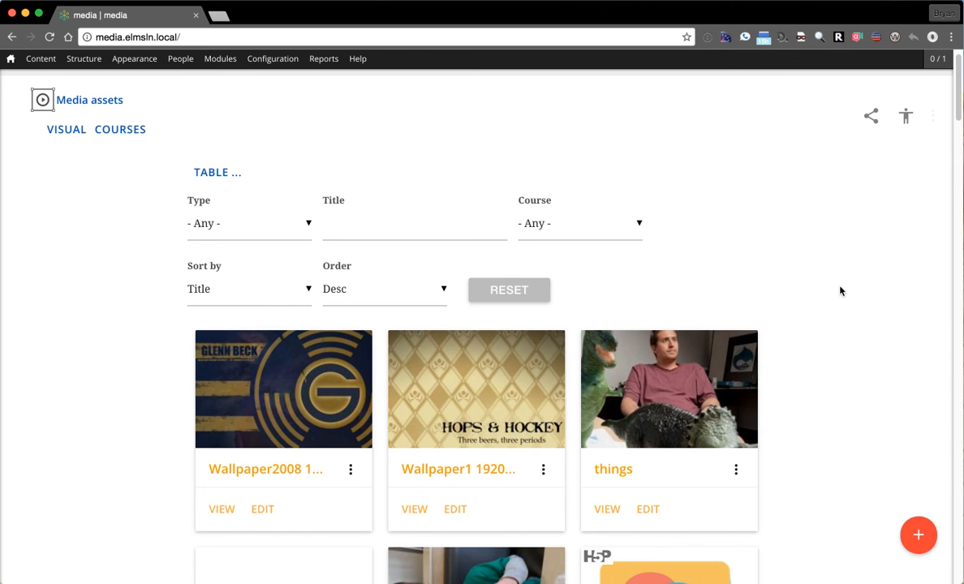
scroll(813, 266, up, 1)
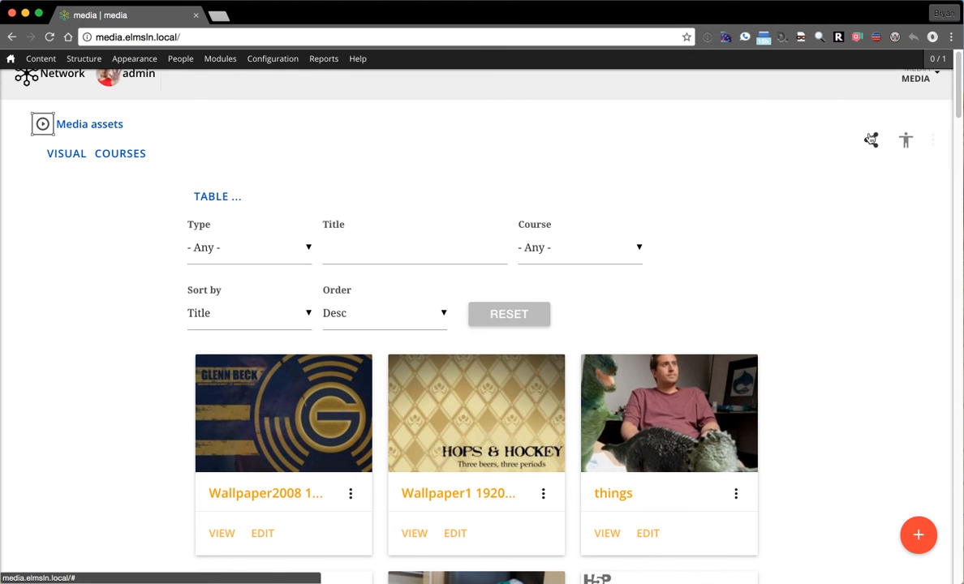
click(871, 142)
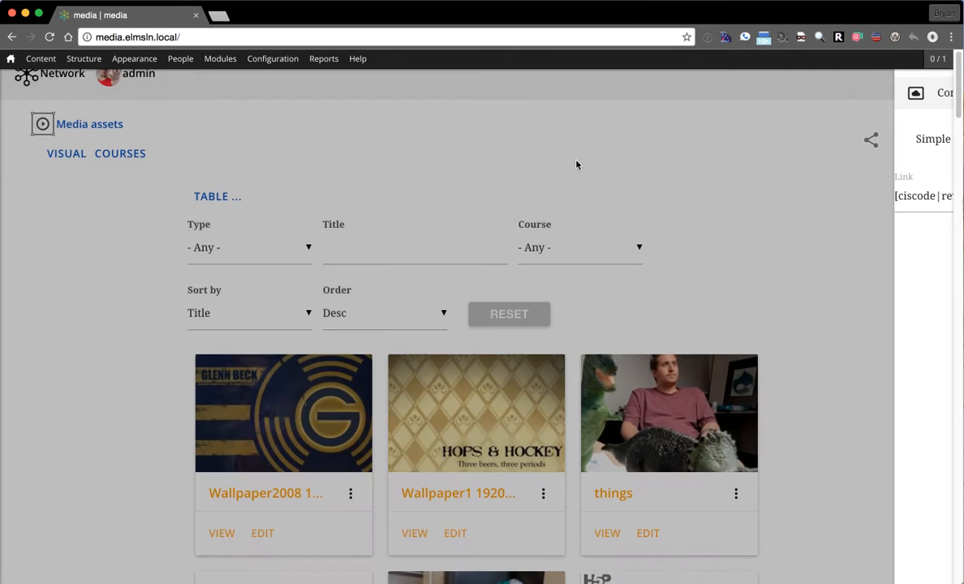
click(577, 164)
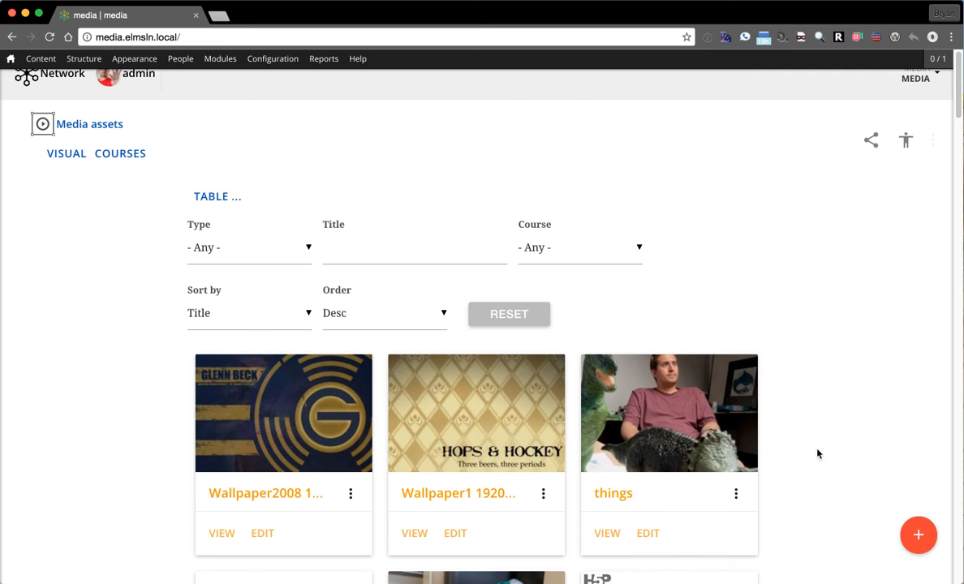
Start creating a new Interactive content item and look over its form.
click(920, 537)
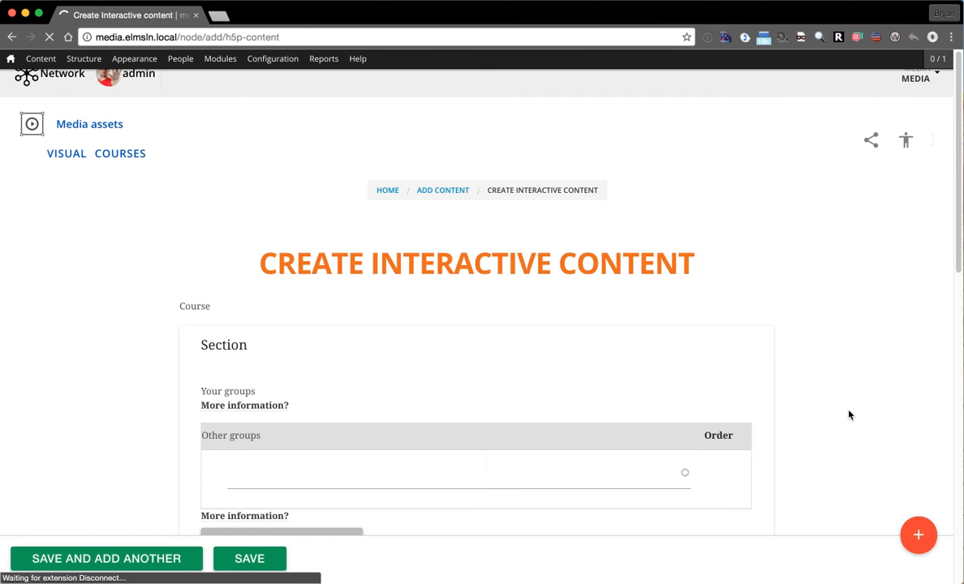
click(922, 548)
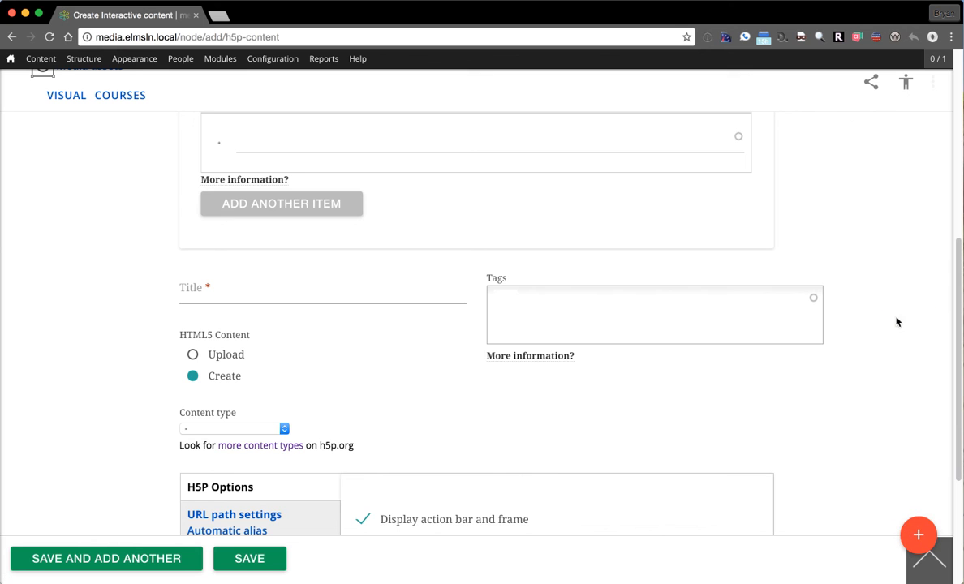
scroll(836, 459, down, 3)
scroll(831, 466, up, 10)
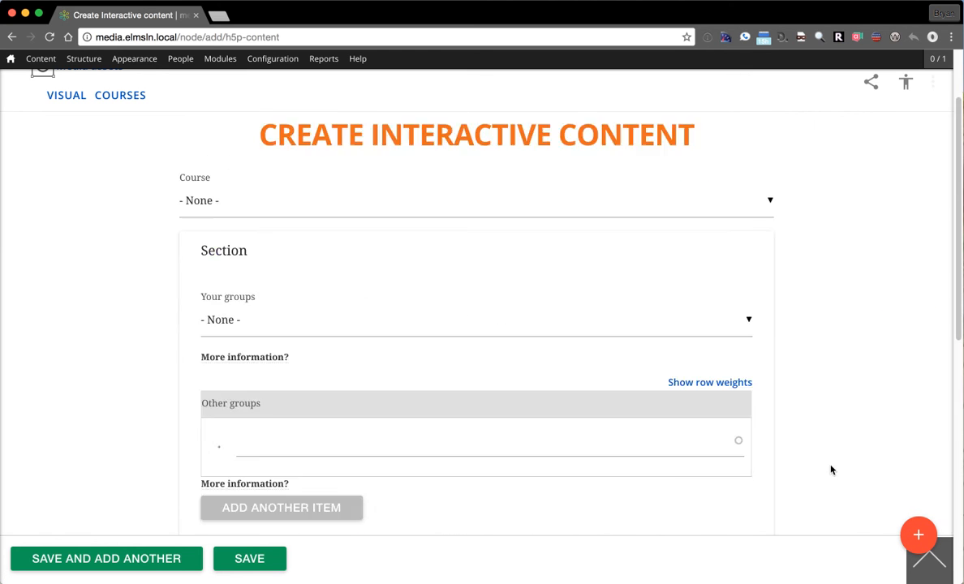
Examine the add-content options and the accessibility interface settings on the Interactive content form, and close them.
click(911, 537)
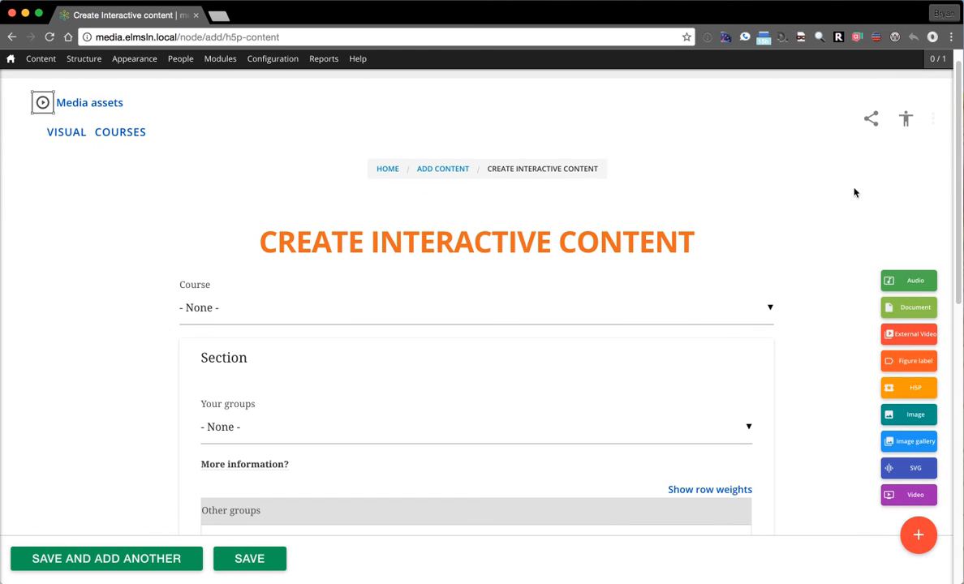
click(906, 119)
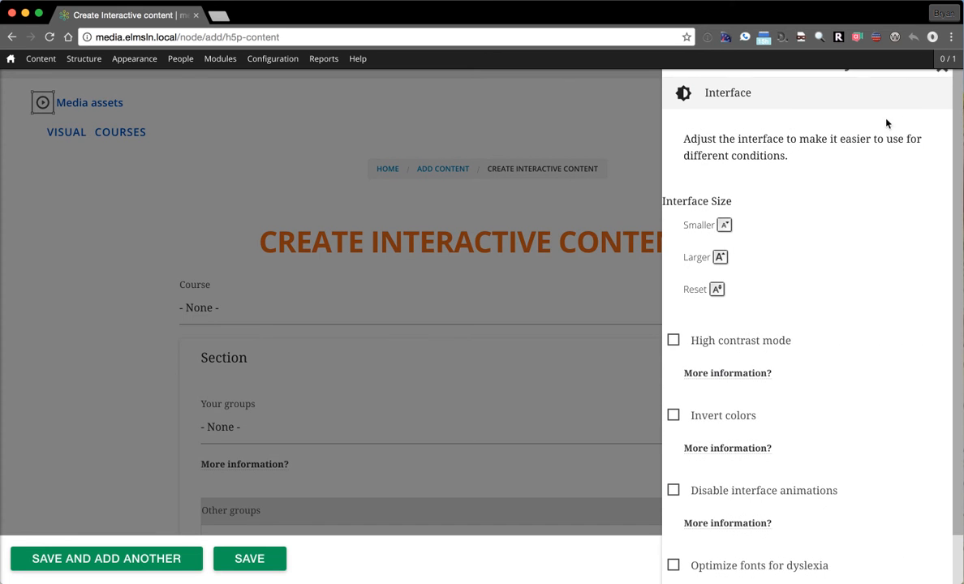
click(746, 101)
click(618, 129)
click(912, 552)
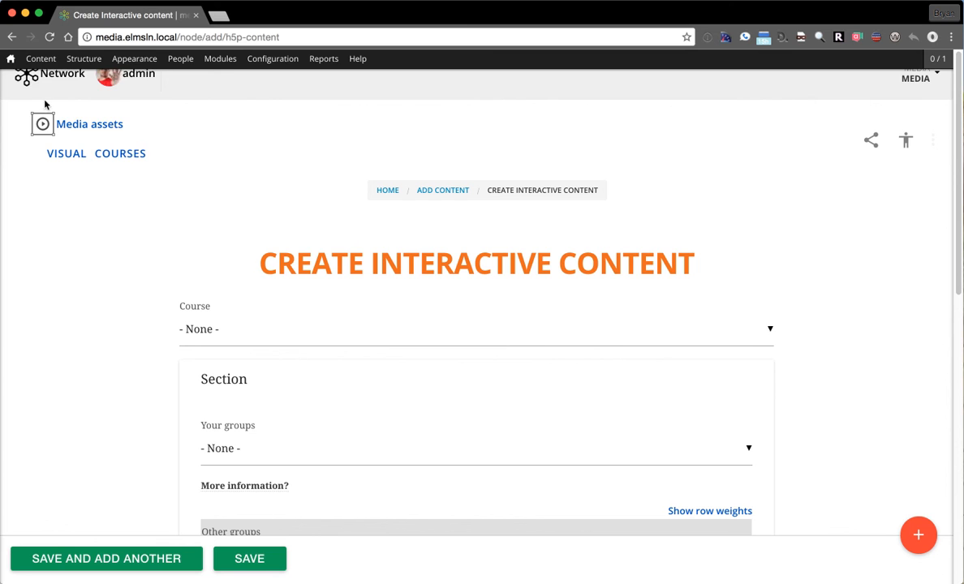
Check the network links and the administration menus from the Interactive content form, and close the links.
click(67, 74)
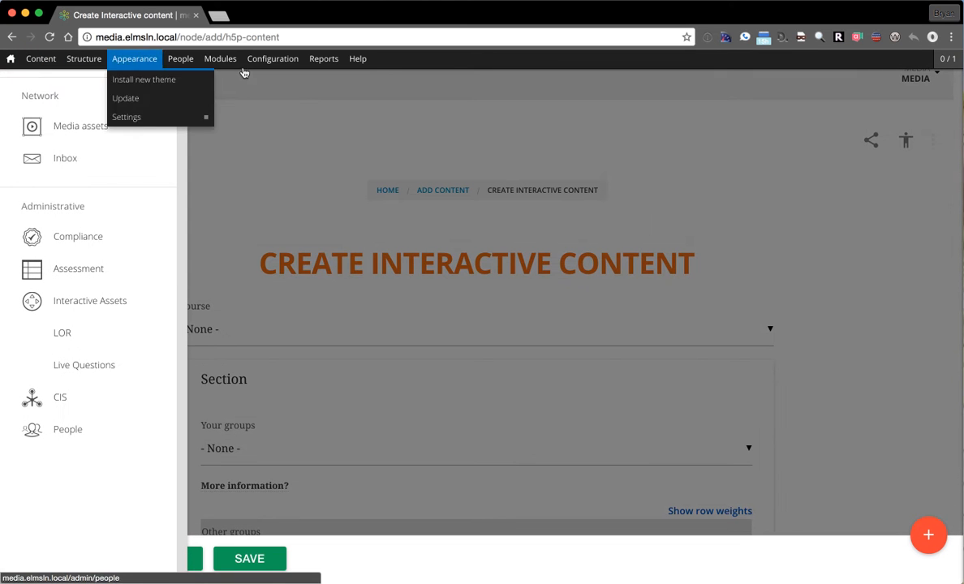
mouse_move(134, 58)
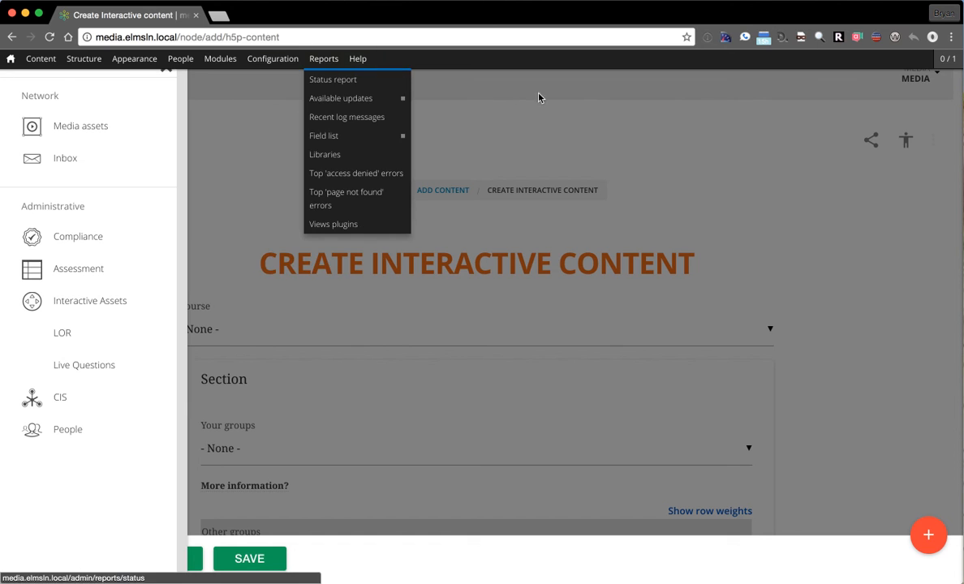
click(728, 153)
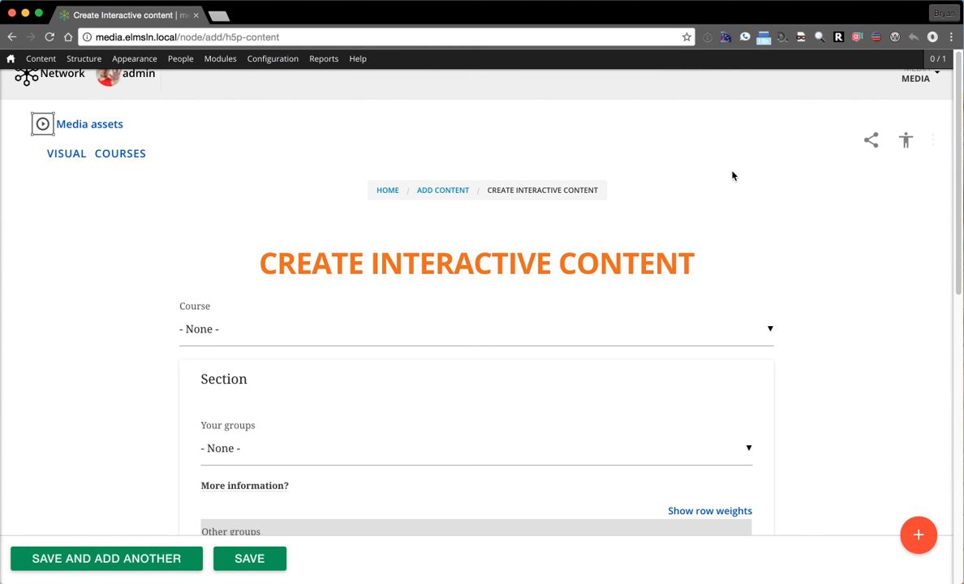
Set the course to sing100 and select both sing100 master section and newpotter master section as the item's groups.
click(719, 339)
click(719, 404)
scroll(744, 412, down, 1)
click(744, 412)
click(641, 486)
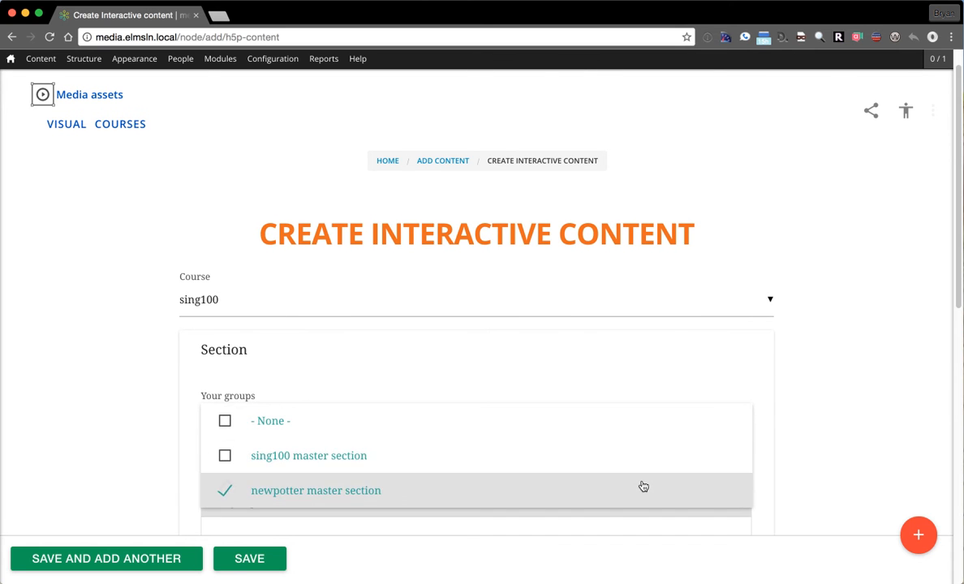
click(670, 454)
click(814, 409)
Add another Other groups row and enter the tags dfsfsfs and sdfsfsf.
scroll(839, 240, down, 5)
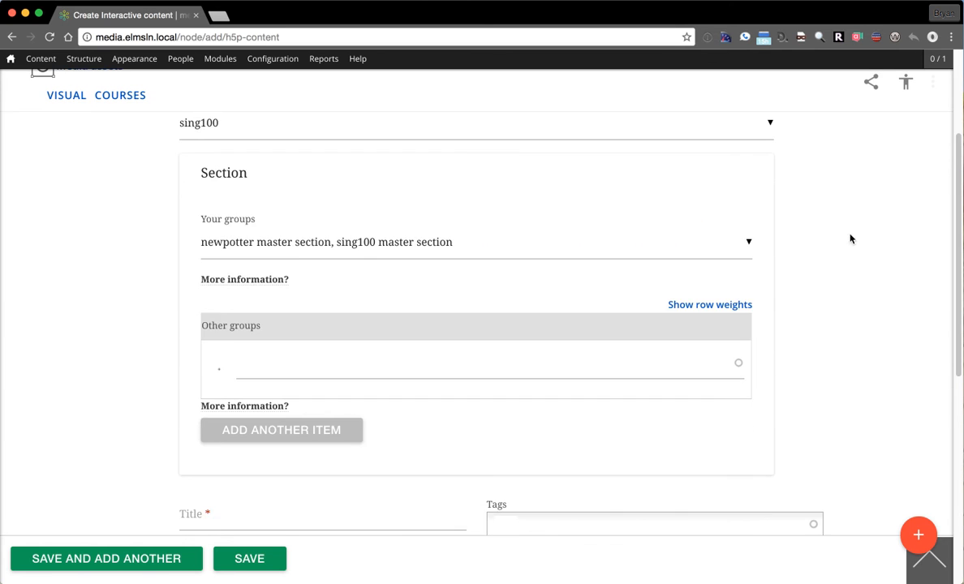
click(254, 350)
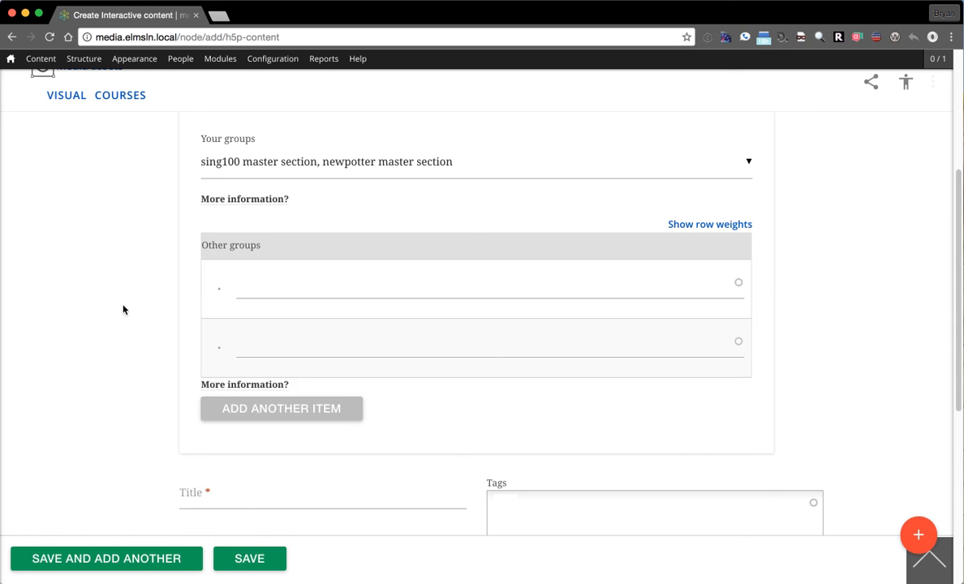
scroll(114, 297, down, 5)
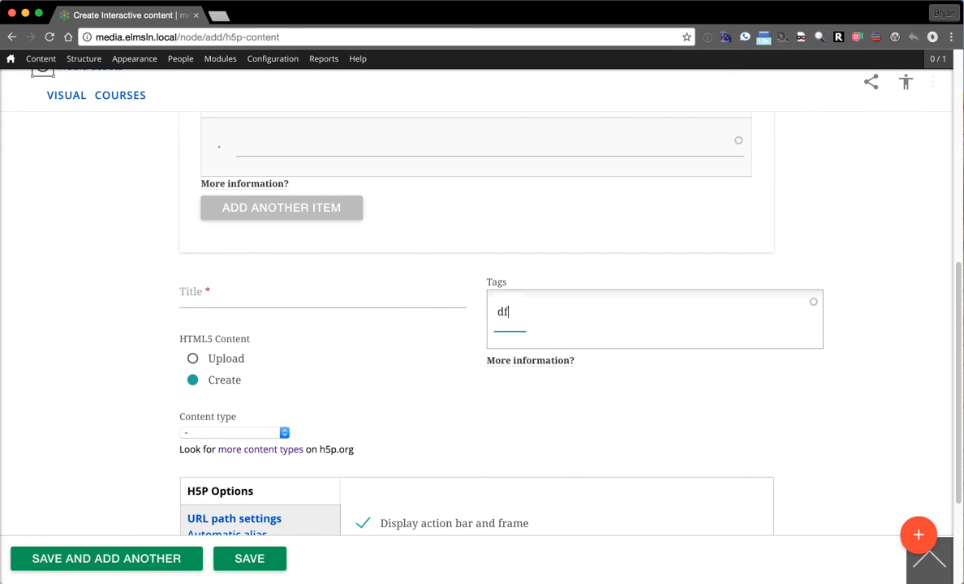
key(Return)
text(sdfsfsf)
key(Return)
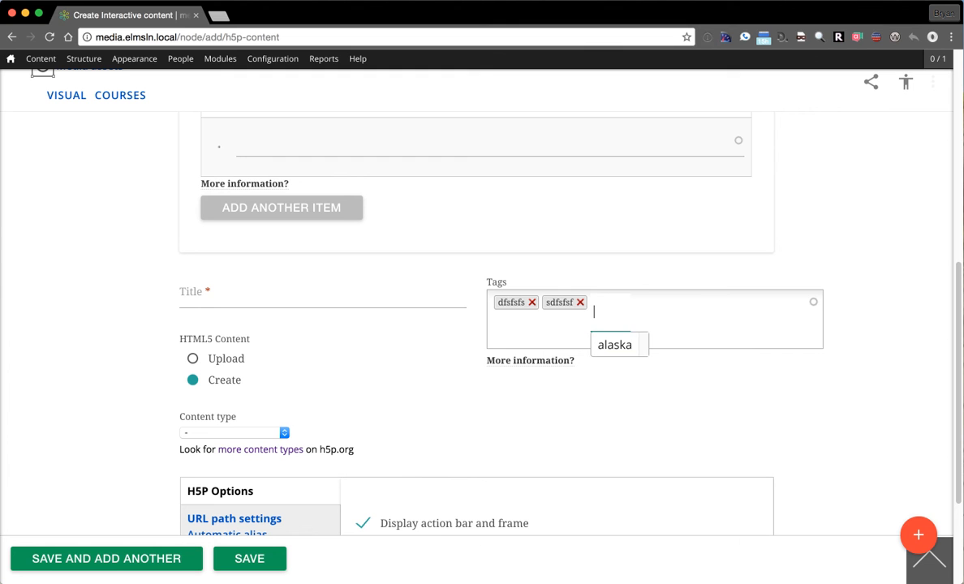
click(910, 287)
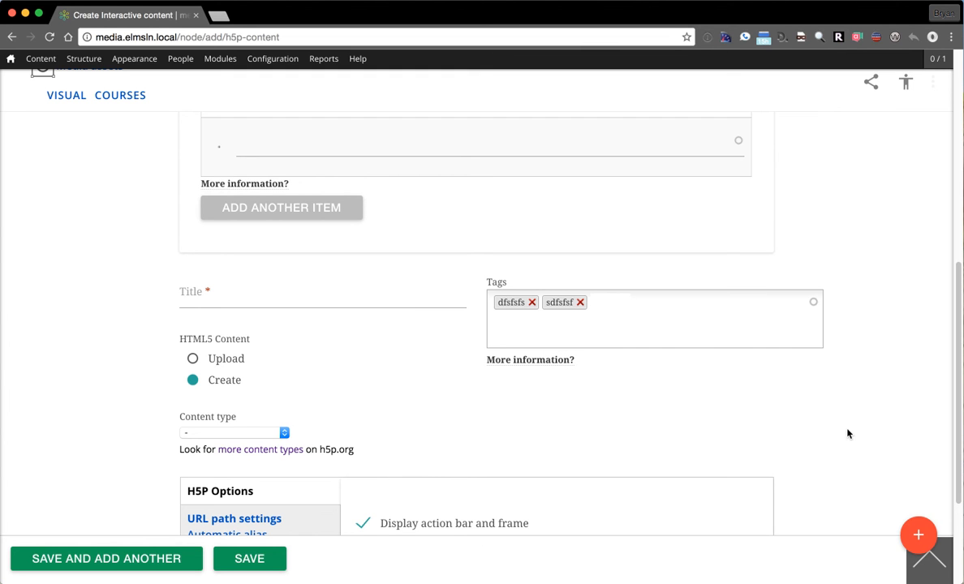
Go to the Interactive Assets system from the network links.
scroll(811, 309, up, 10)
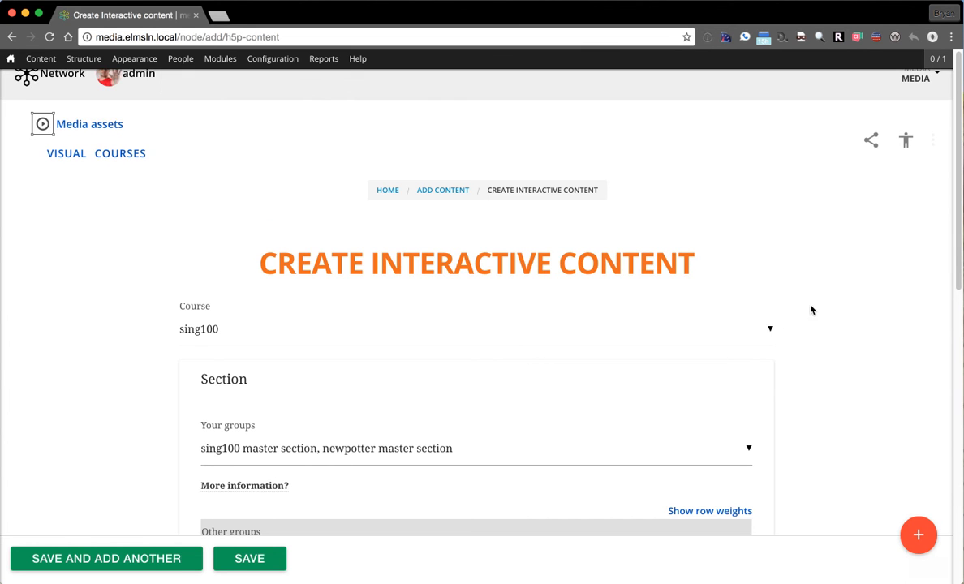
click(31, 80)
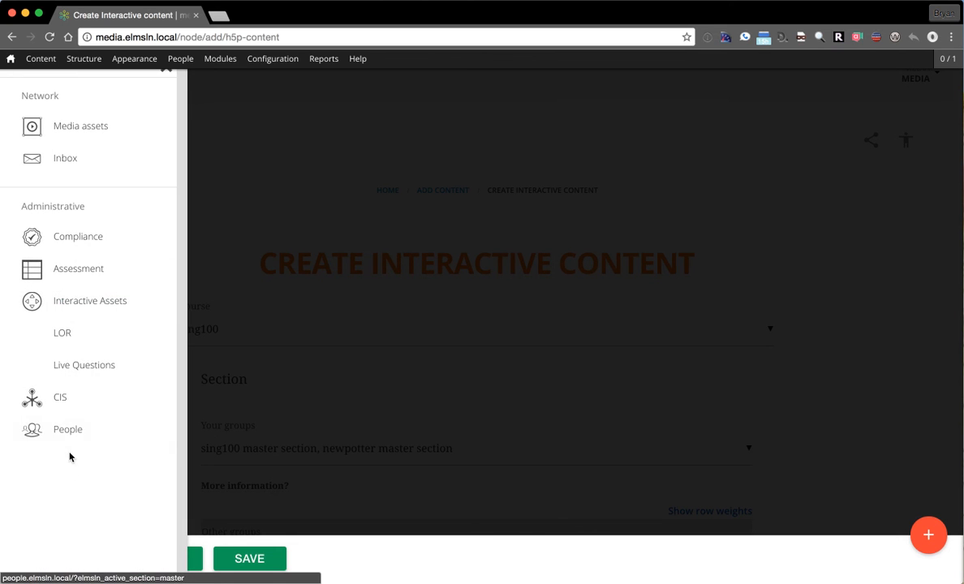
click(76, 302)
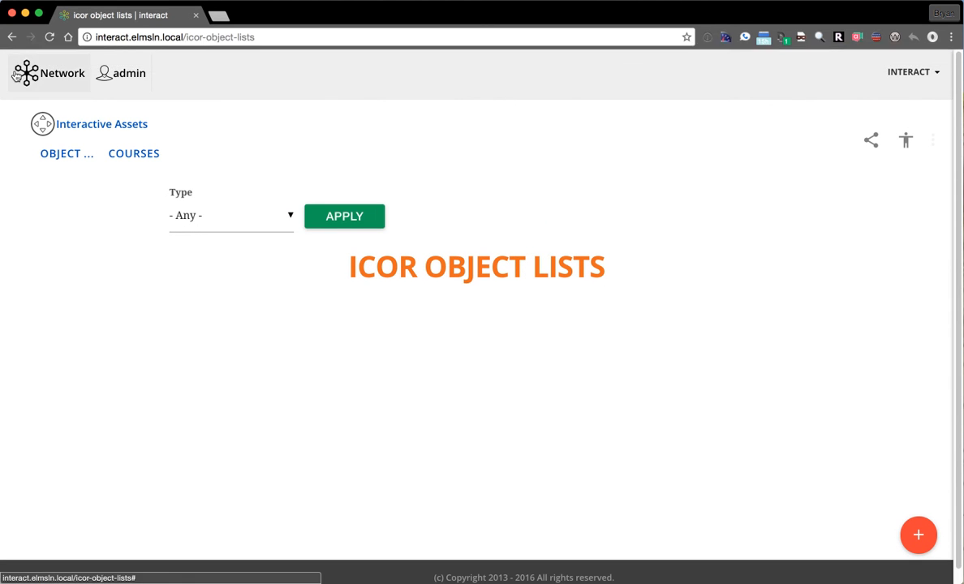
Flush all caches of the Interactive Assets site and dismiss the status message.
mouse_move(11, 59)
click(18, 97)
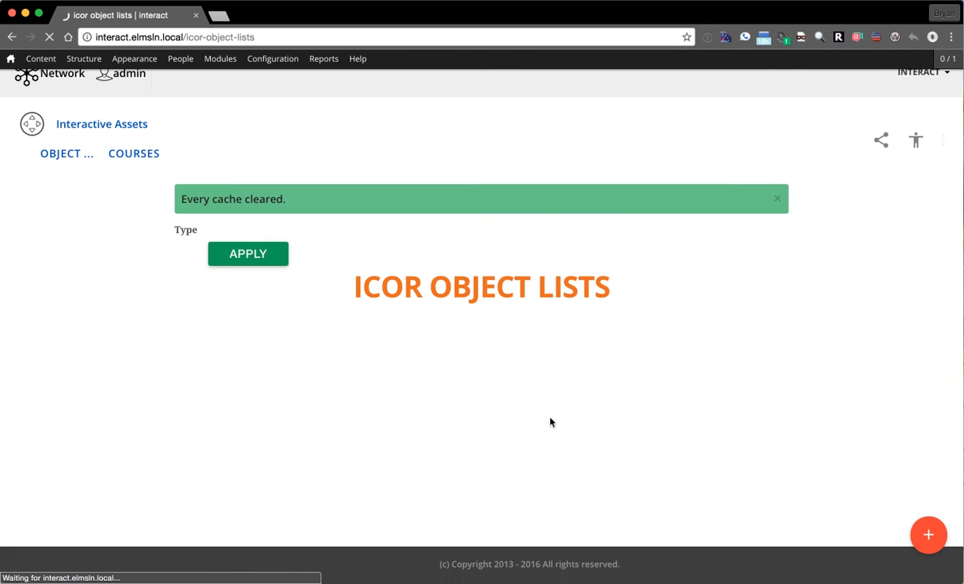
click(772, 199)
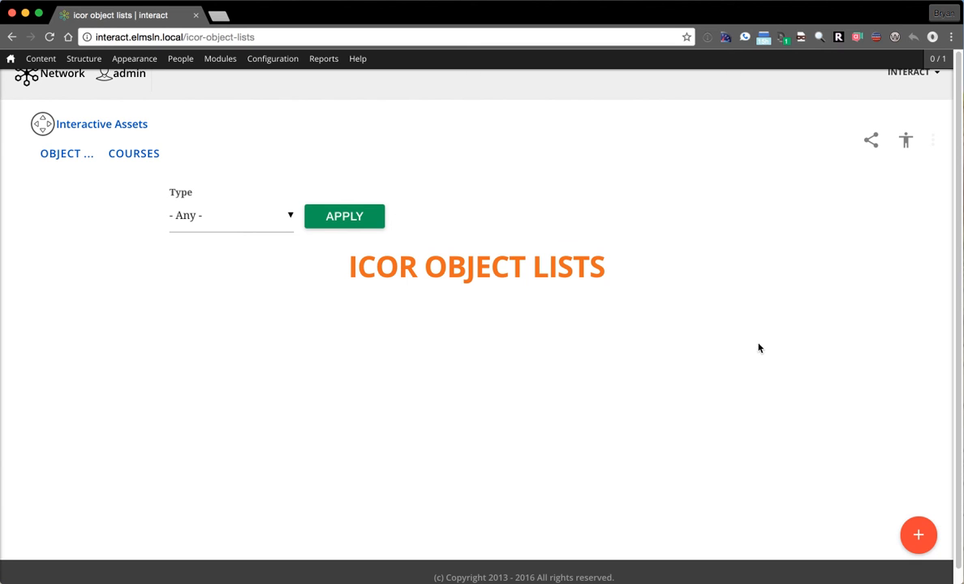
Inspect the page with the developer tools, switch to mobile device preview, and hide the administration bar and add-content options.
mouse_move(920, 536)
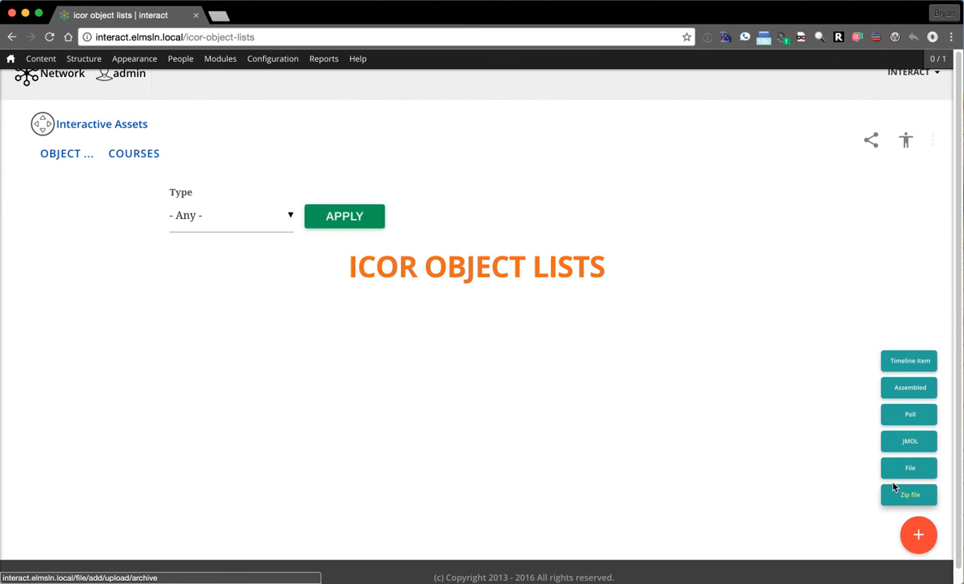
mouse_move(958, 298)
mouse_down()
mouse_move(688, 298)
mouse_move(958, 299)
mouse_up()
right_click(713, 261)
click(741, 422)
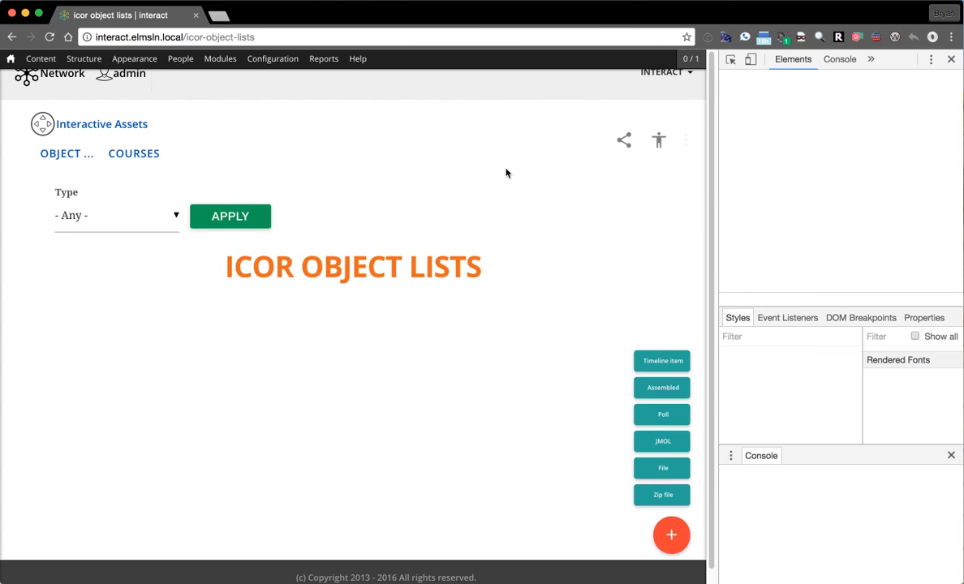
key(super+shift+m)
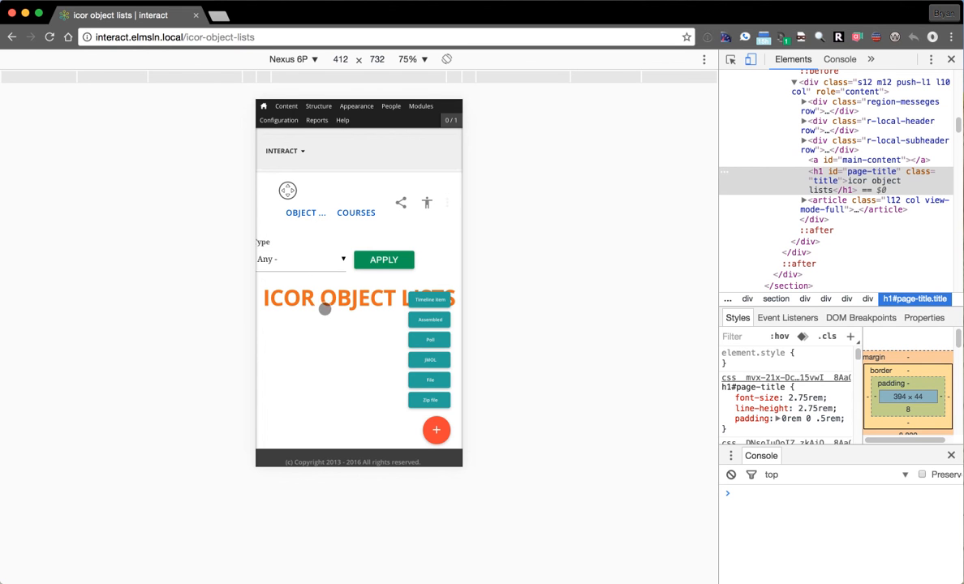
key(grave)
click(436, 433)
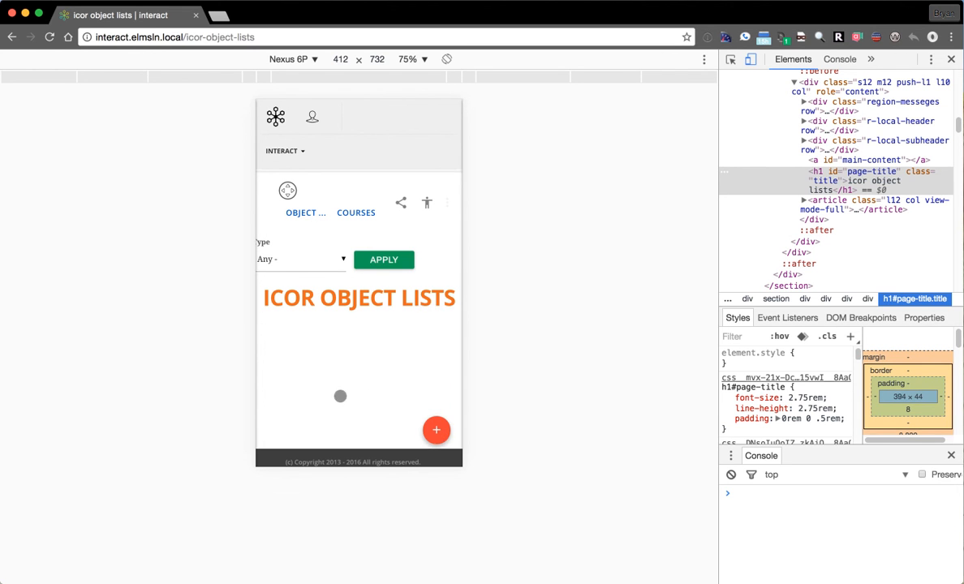
Examine the network links and the account options in the mobile preview, and close both.
click(274, 114)
click(379, 112)
click(315, 122)
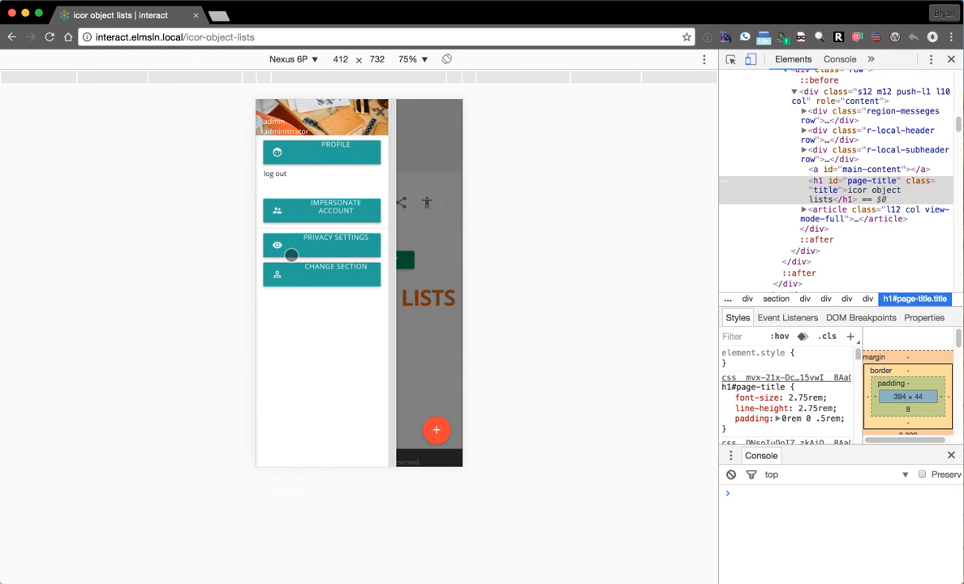
click(396, 337)
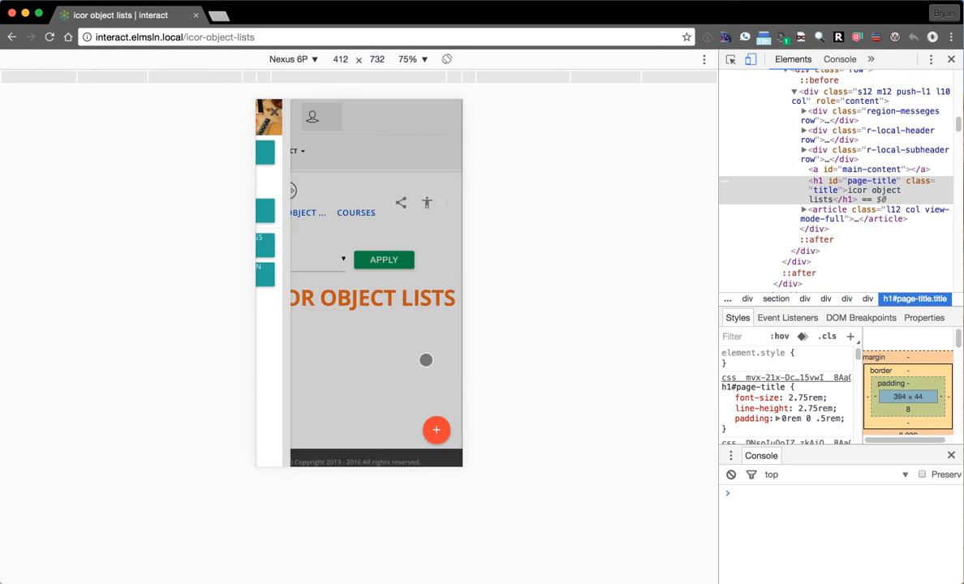
Go to CIS from the network links and look over its course list filters and add-content options.
click(281, 122)
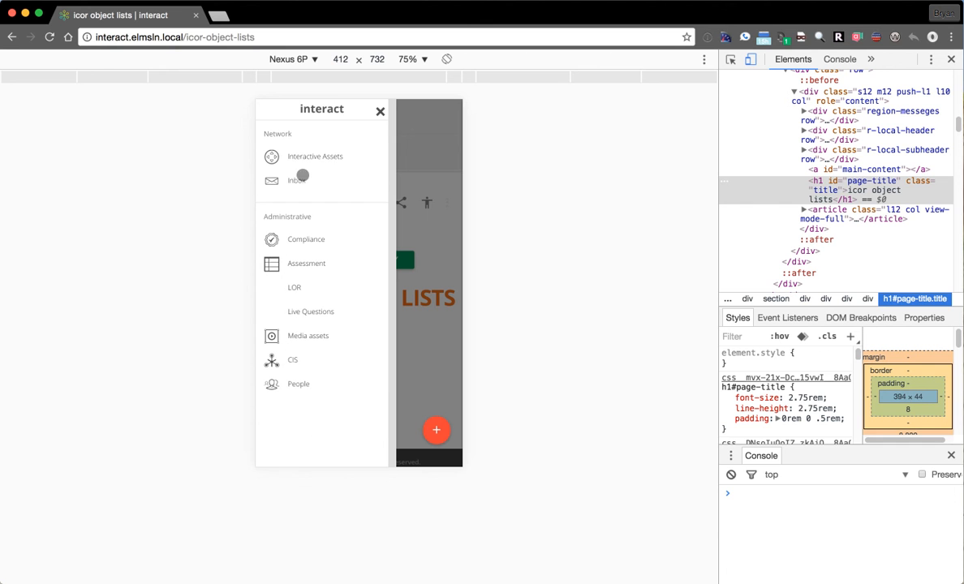
click(294, 360)
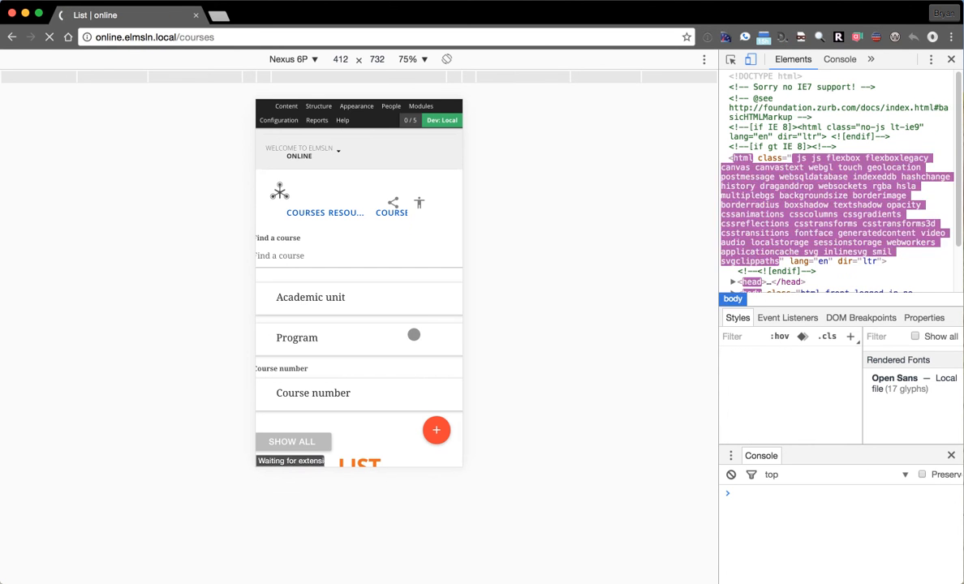
click(333, 254)
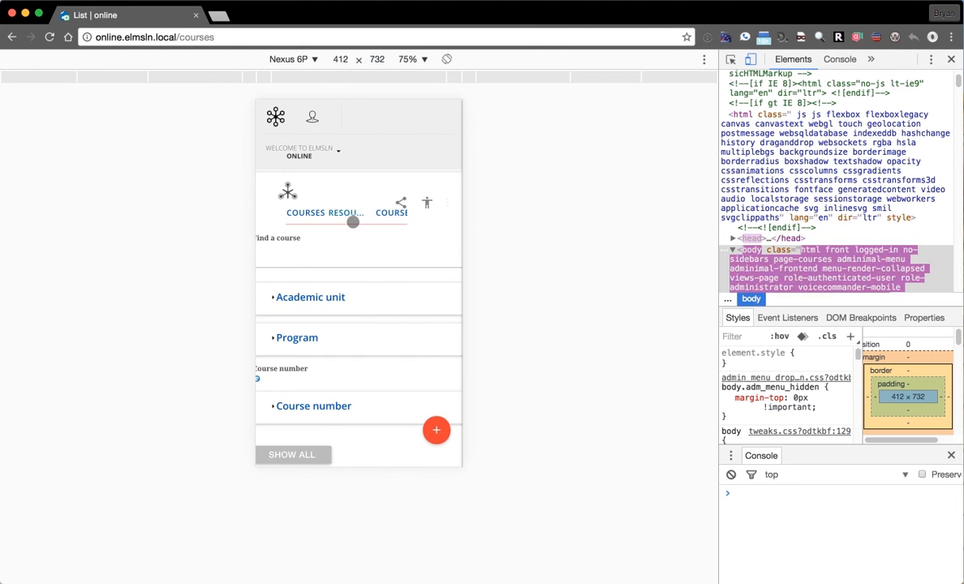
click(439, 438)
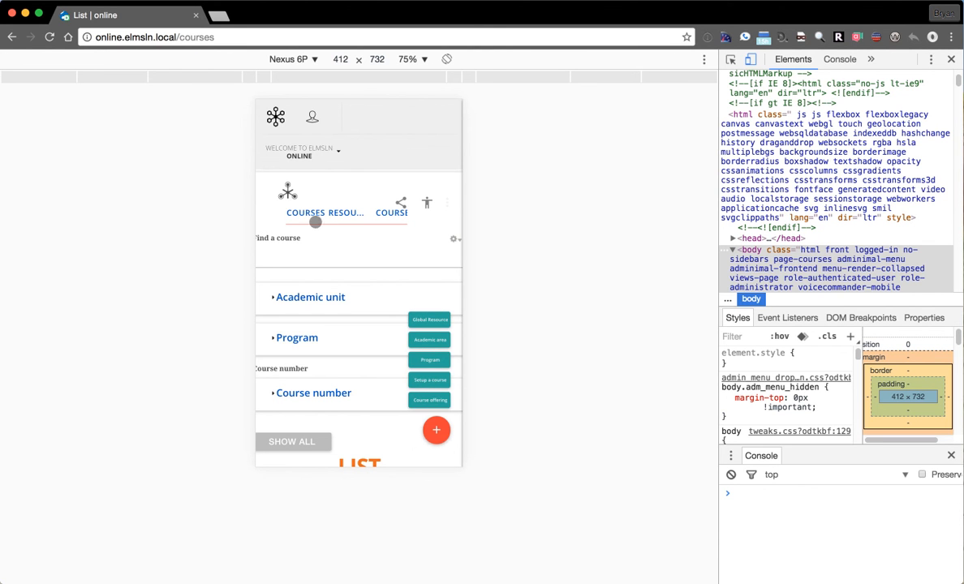
scroll(321, 374, down, 2)
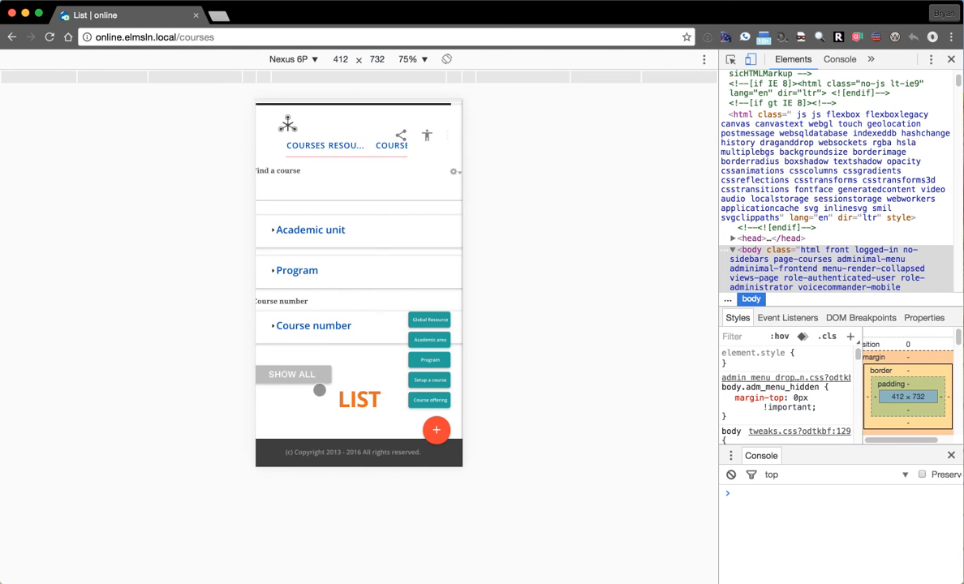
scroll(343, 209, up, 2)
Go to the sing100 service instances from the CIS home page and access the sing100 - courses service.
click(285, 185)
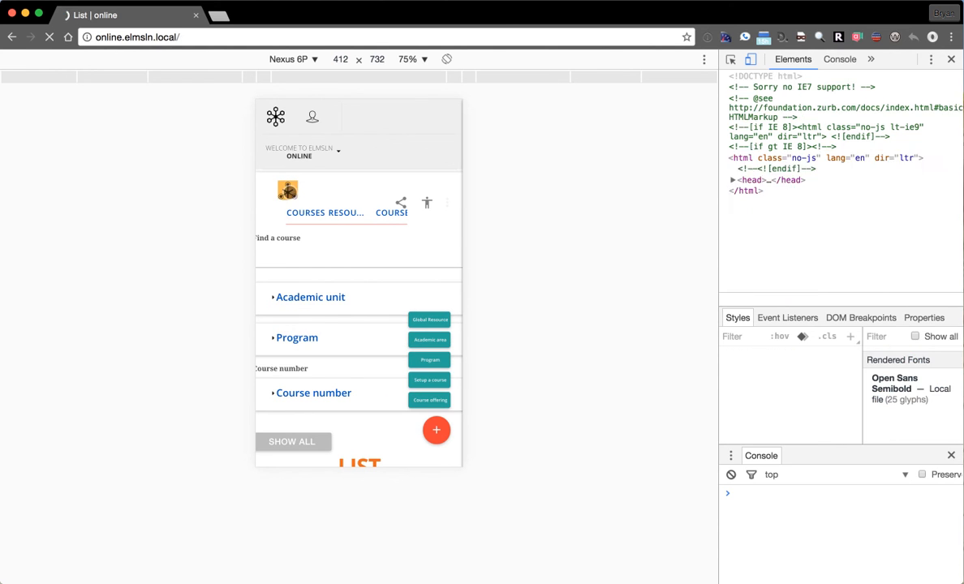
scroll(323, 387, down, 5)
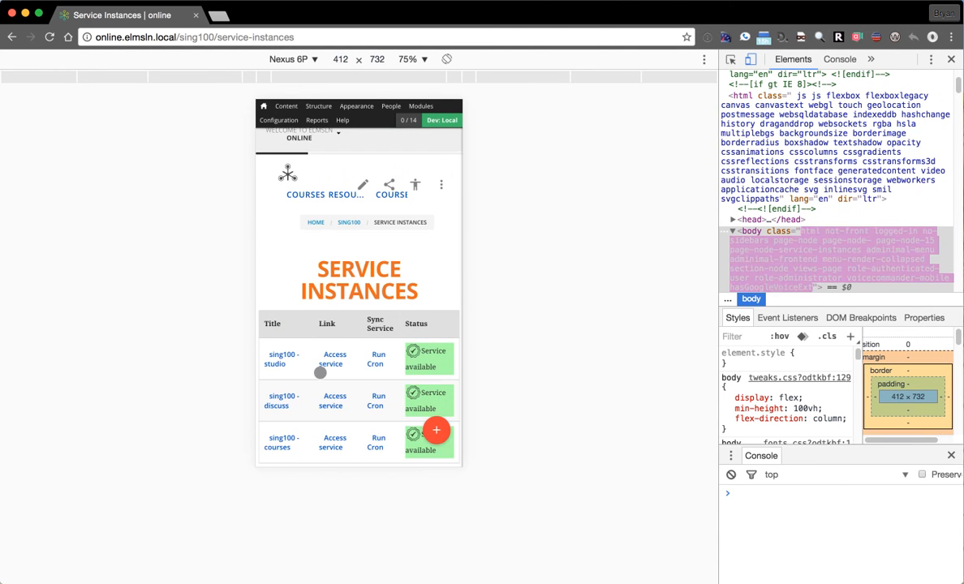
click(330, 419)
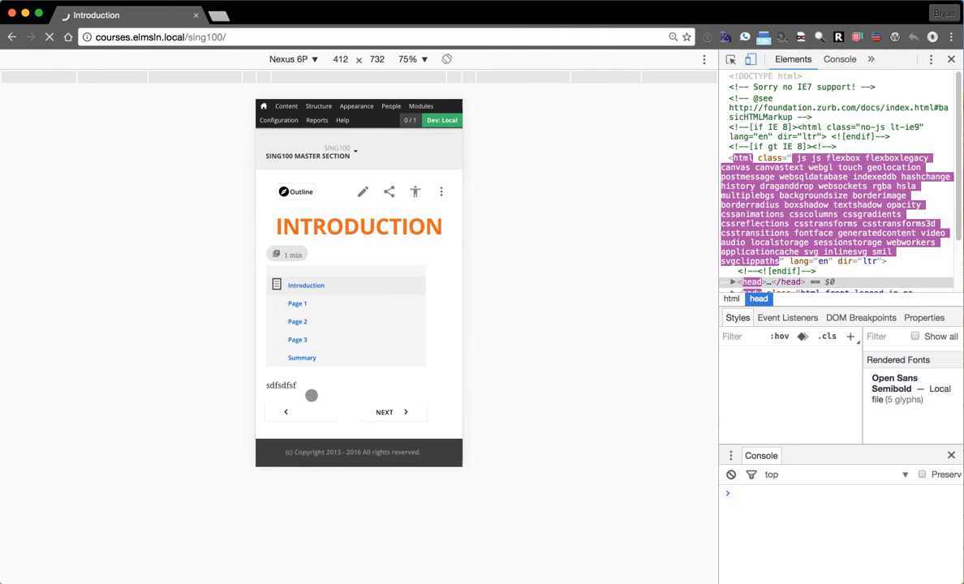
Advance to Page 1 of the sing100 course and look through the outline's table of contents.
click(387, 412)
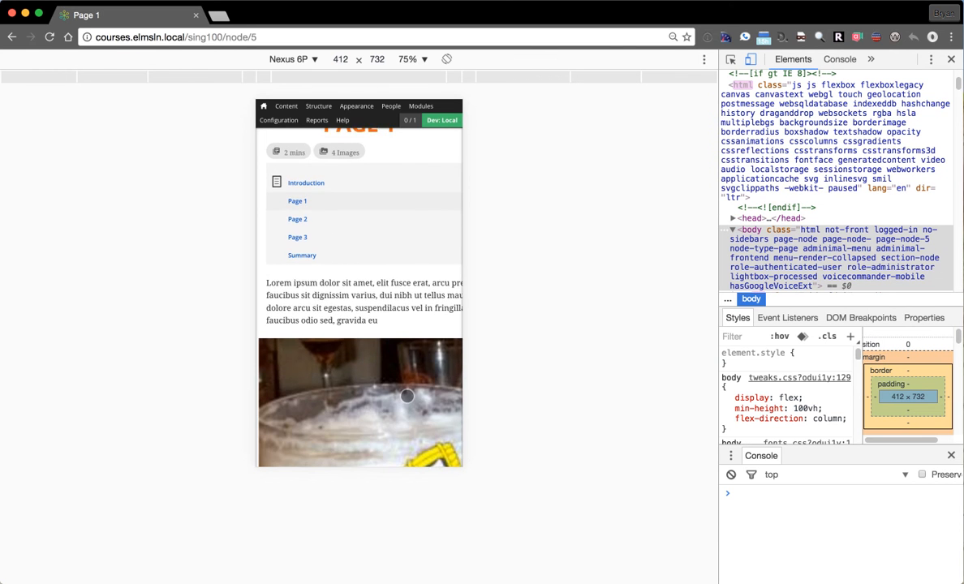
click(289, 195)
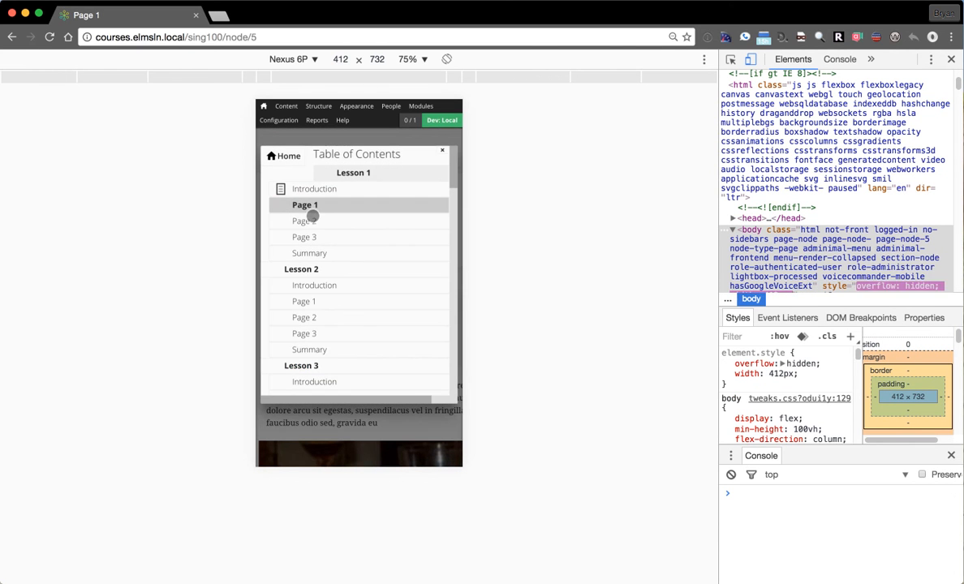
scroll(411, 317, down, 6)
scroll(409, 314, up, 6)
scroll(353, 329, down, 1)
scroll(366, 320, up, 1)
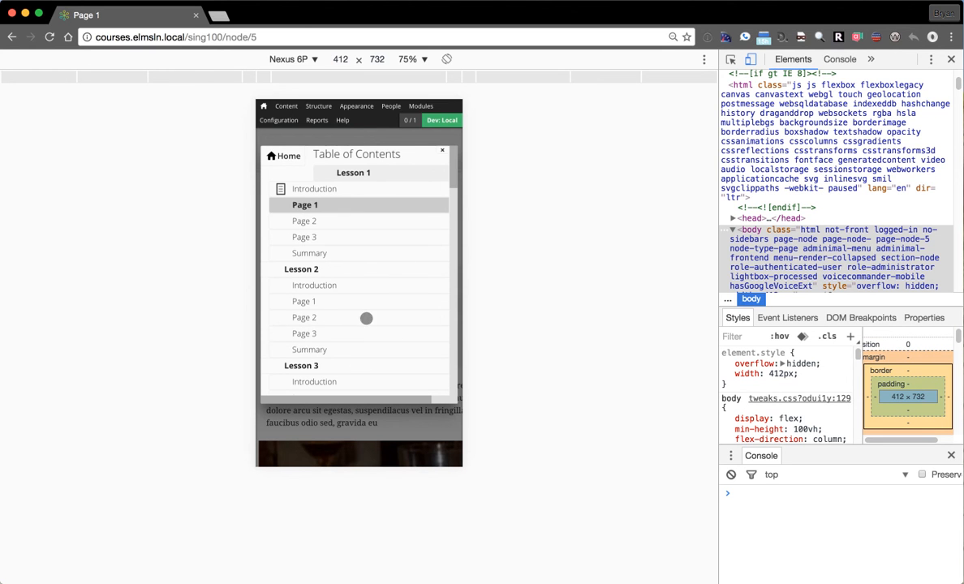
Rotate the device preview to landscape, close the table of contents and read to the end of Page 1.
click(446, 59)
scroll(333, 265, down, 3)
click(569, 236)
scroll(503, 259, down, 10)
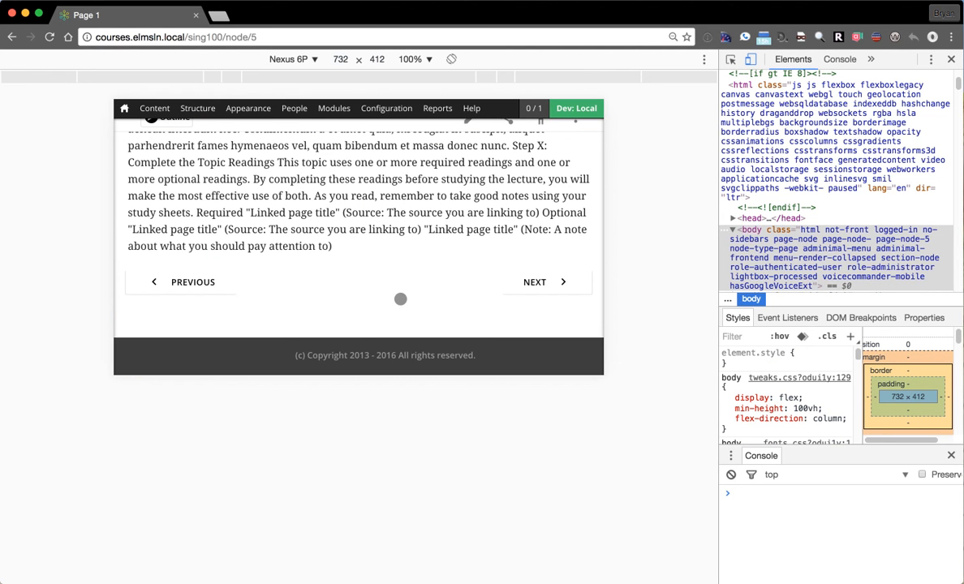
Advance from Page 1 through the following lesson pages to the Summary page.
click(545, 288)
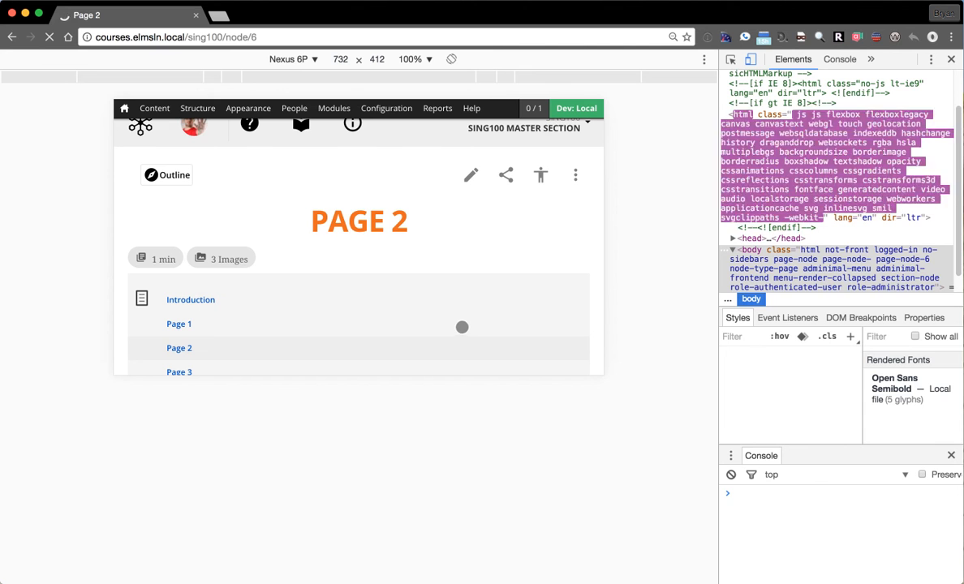
scroll(444, 229, down, 3)
click(386, 258)
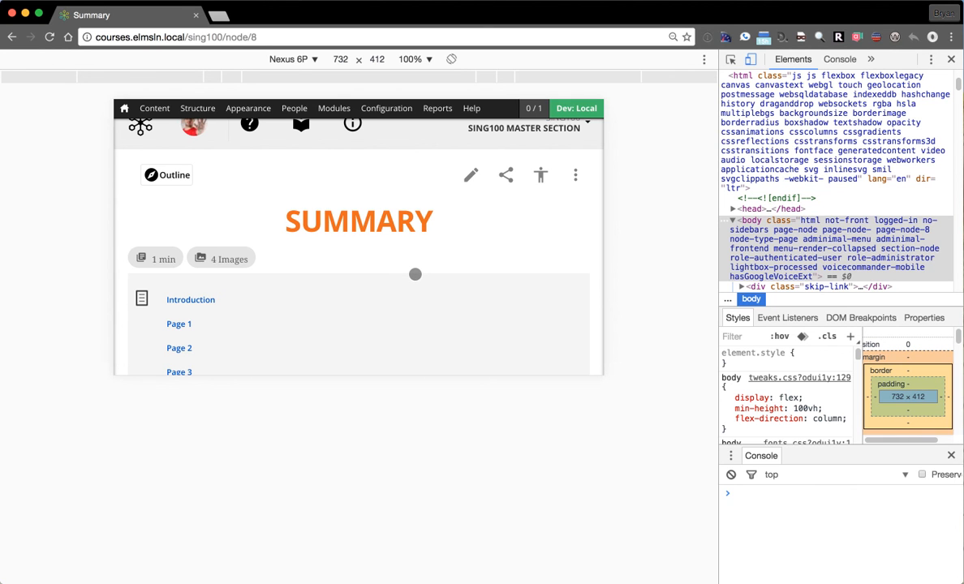
Check the accessibility and share options on the Summary page in landscape preview, and close both.
scroll(458, 242, down, 1)
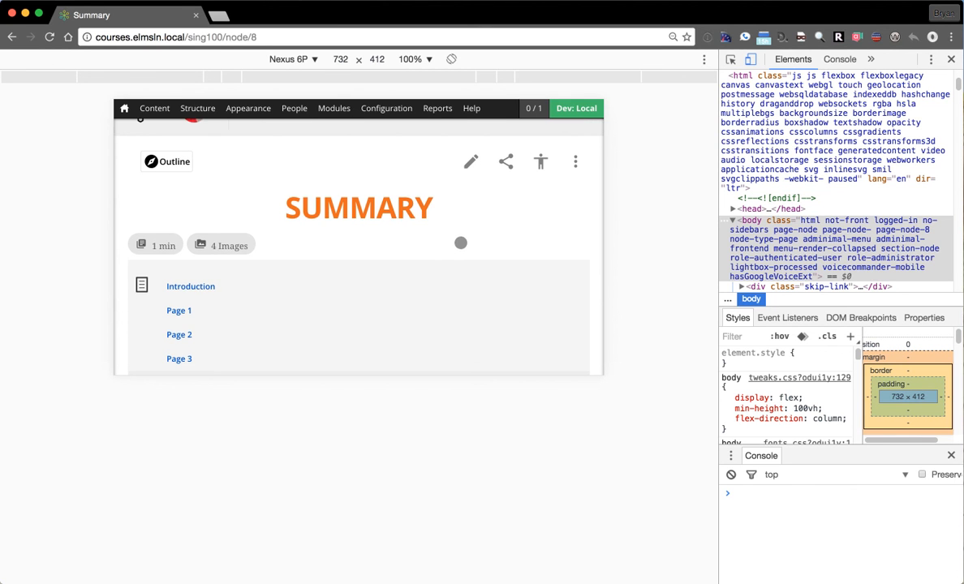
scroll(460, 229, down, 1)
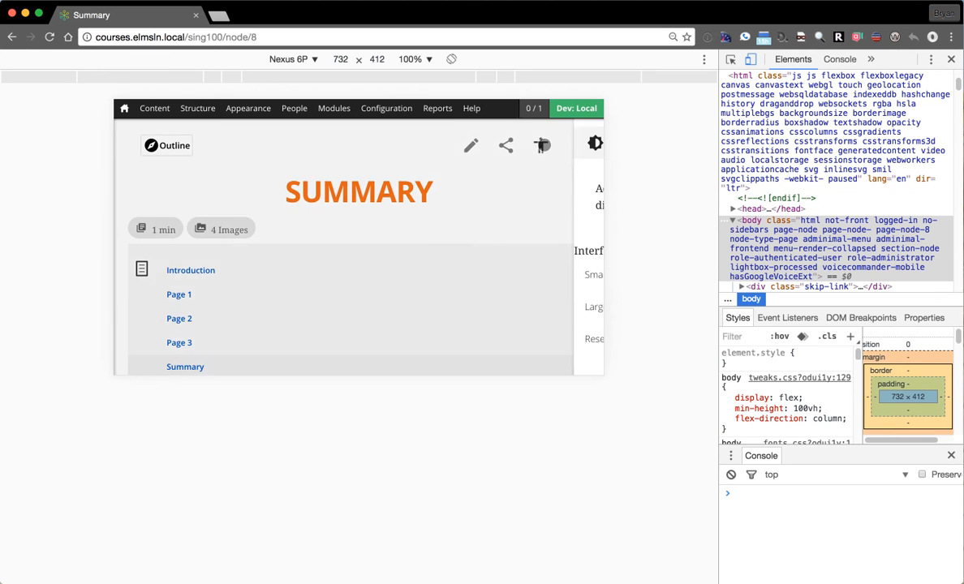
click(542, 146)
click(252, 165)
click(506, 146)
click(260, 169)
scroll(399, 157, up, 1)
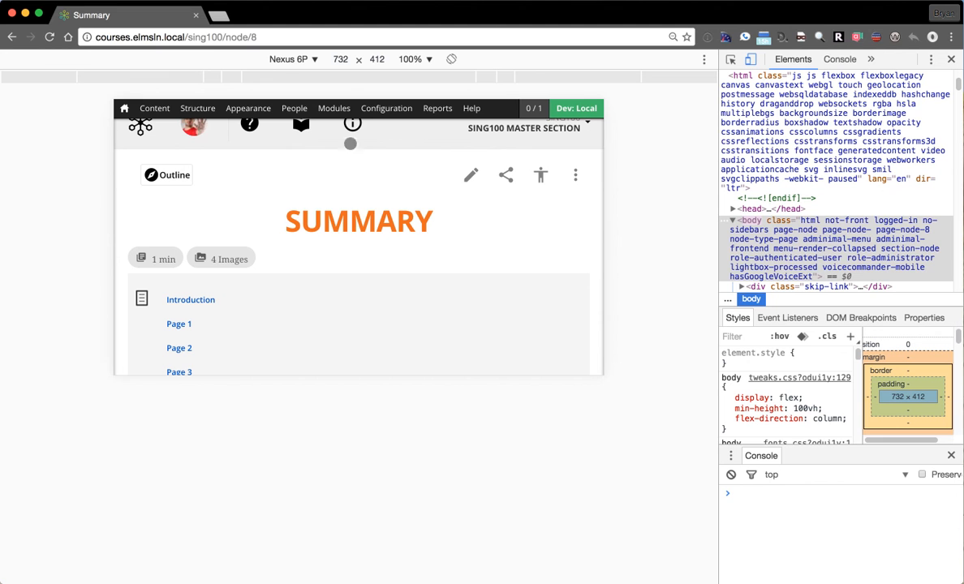